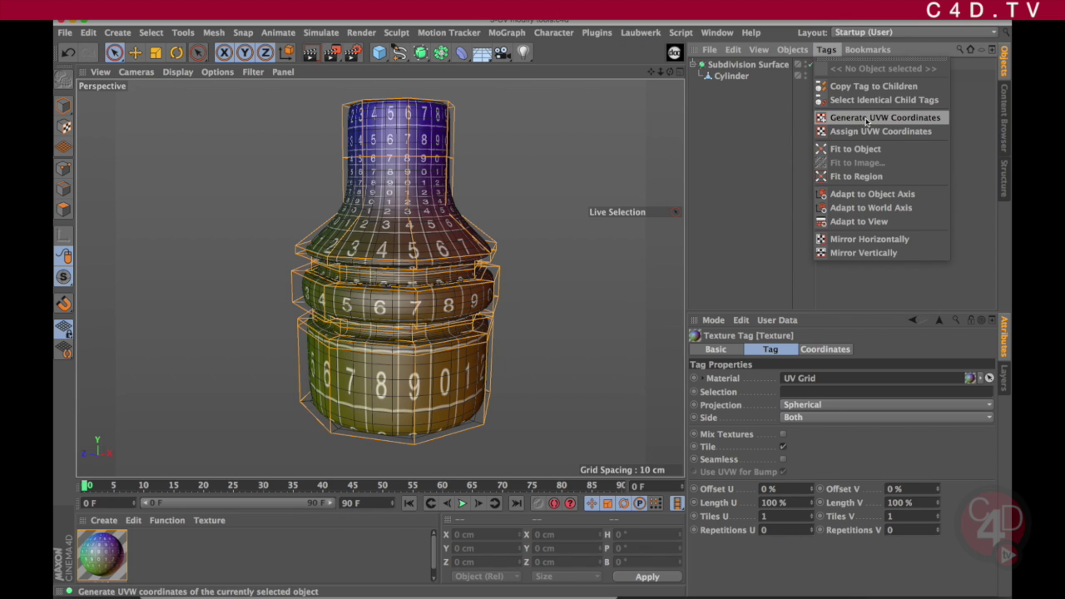
# - Generate UVW coordinates from the UV Grid texture tag's spherical projection and turn off the Subdivision Surface
pyautogui.click(865, 119)
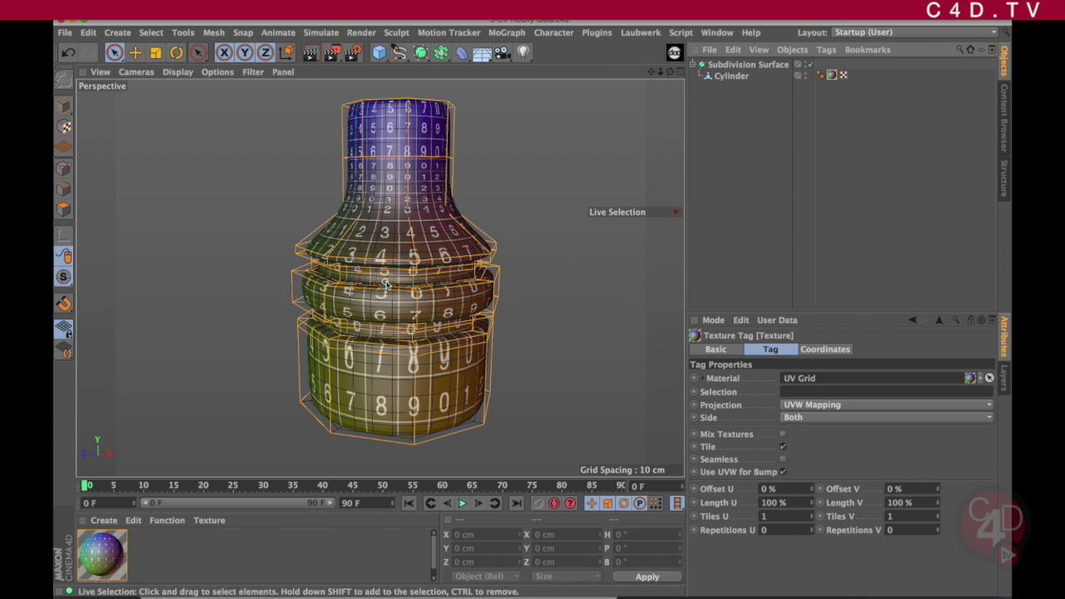
pyautogui.keyDown('alt'); pyautogui.moveTo(410, 241); pyautogui.dragTo(400, 293); pyautogui.keyUp('alt')
pyautogui.click(810, 64)
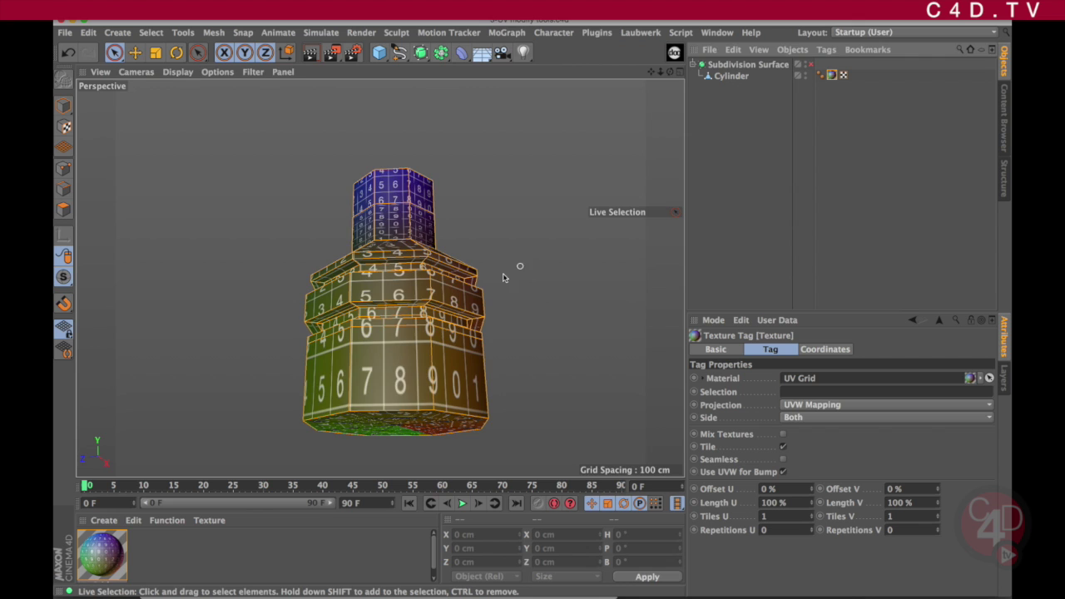
pyautogui.keyDown('alt'); pyautogui.moveTo(375, 291); pyautogui.dragTo(454, 283, button='right'); pyautogui.keyUp('alt')
pyautogui.moveTo(454, 266)
pyautogui.keyDown('alt'); pyautogui.mouseDown()
pyautogui.moveTo(438, 289)
pyautogui.moveTo(461, 277)
pyautogui.moveTo(446, 274)
pyautogui.moveTo(449, 263)
pyautogui.mouseUp(); pyautogui.keyUp('alt')
pyautogui.scroll(-5, 462, 277)
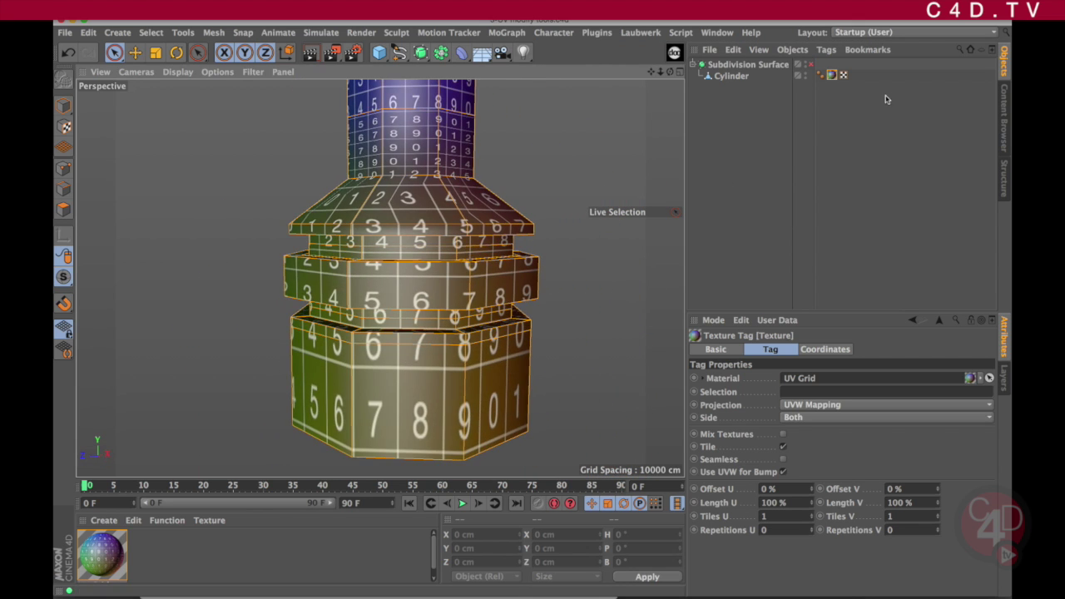
# - Switch to the BP UV Edit layout and deselect all UV polygons of the Cylinder
pyautogui.click(880, 34)
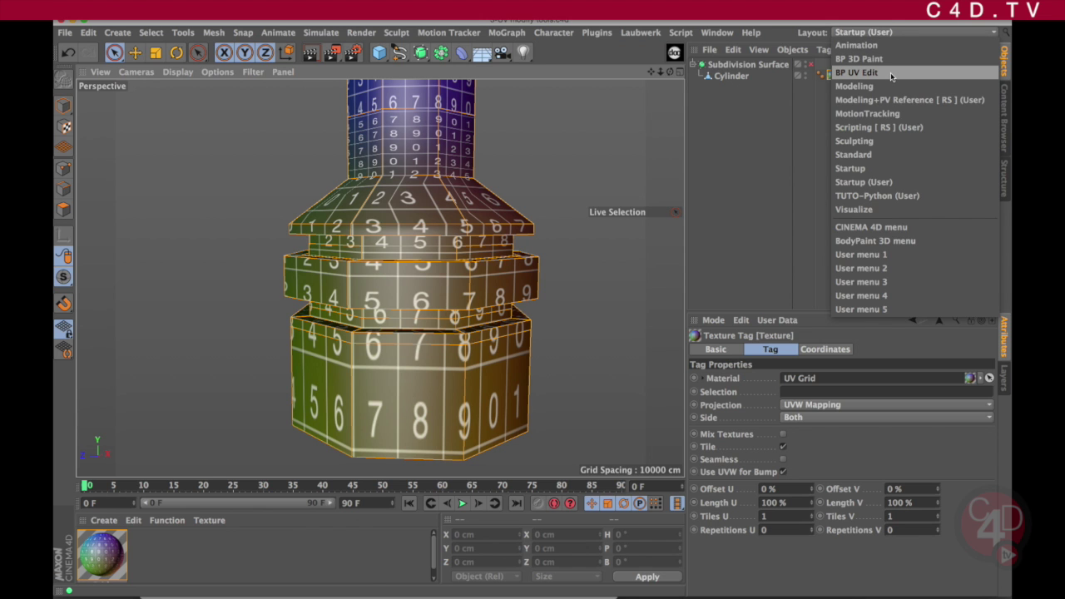
pyautogui.click(857, 72)
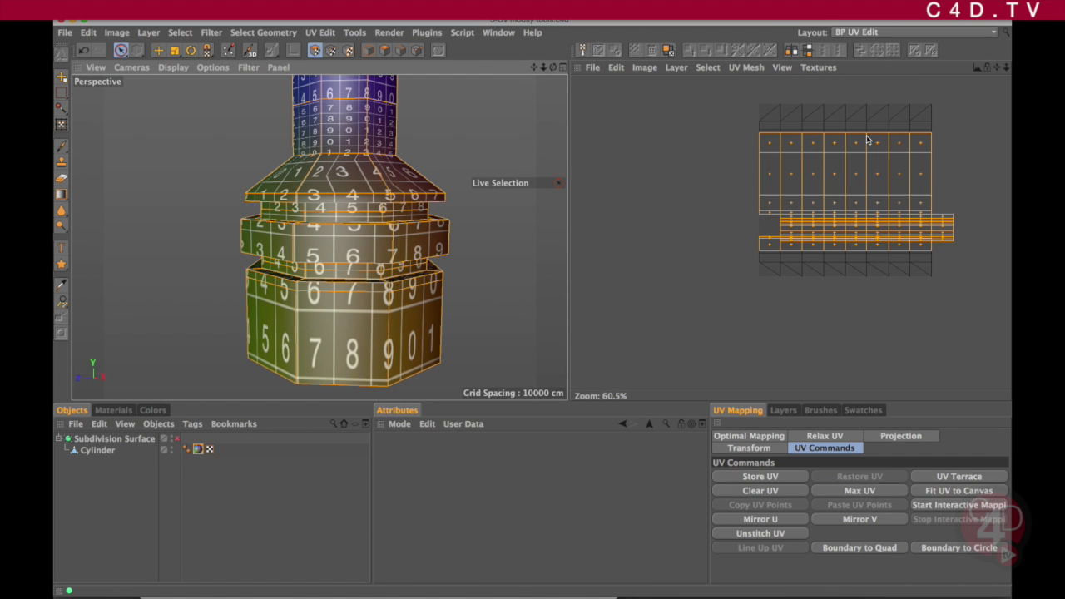
pyautogui.scroll(-5, 372, 246)
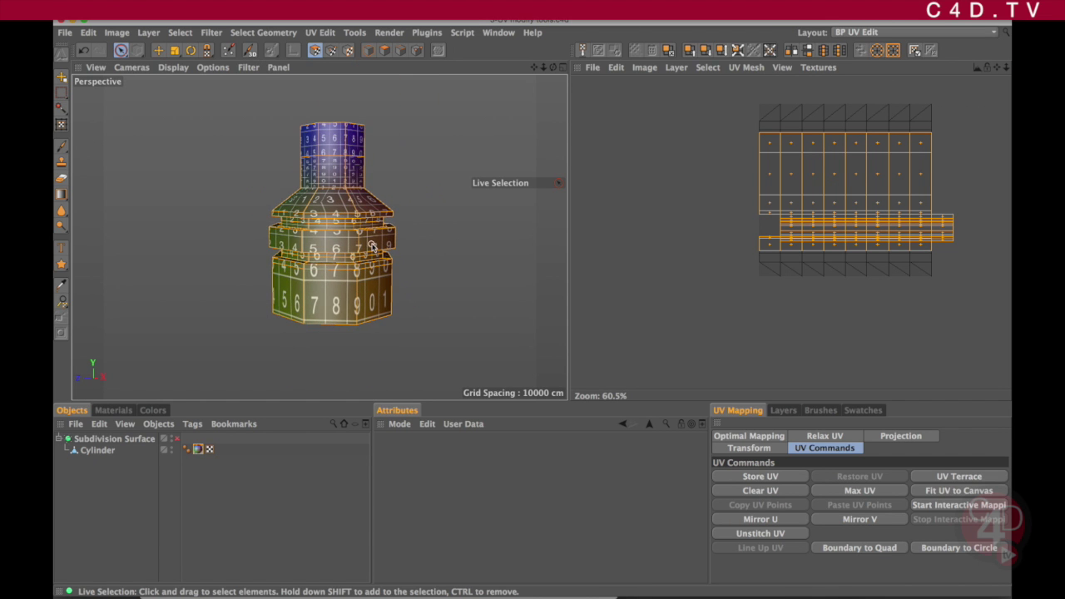
pyautogui.keyDown('alt'); pyautogui.moveTo(354, 241); pyautogui.dragTo(413, 265); pyautogui.keyUp('alt')
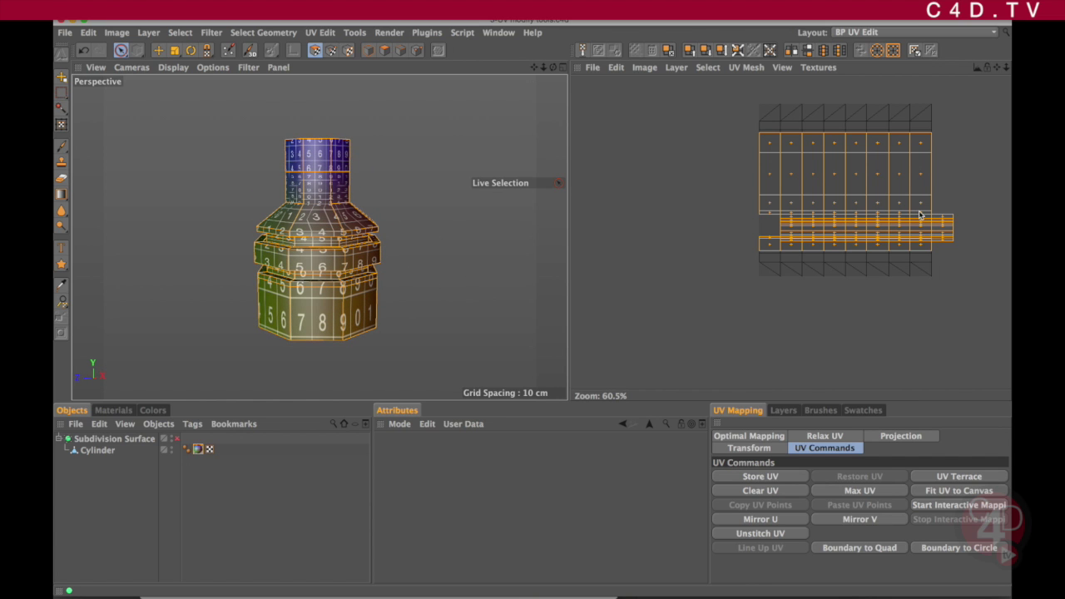
pyautogui.click(717, 147)
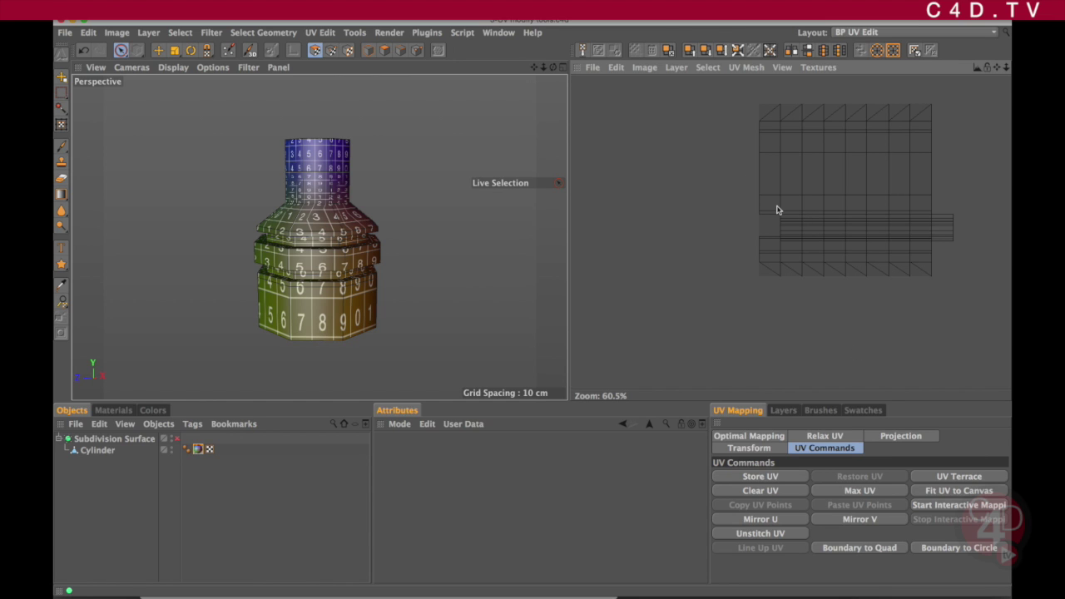
# - Select the Cylinder object and turn the Subdivision Surface back on
pyautogui.keyDown('alt'); pyautogui.moveTo(325, 242); pyautogui.dragTo(331, 150); pyautogui.keyUp('alt')
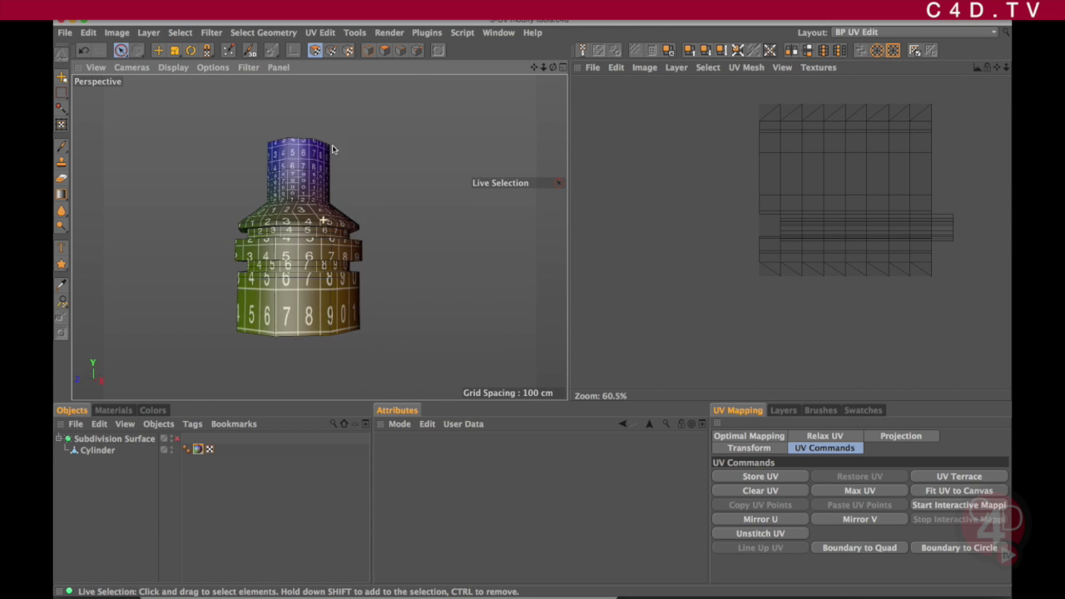
pyautogui.keyDown('alt'); pyautogui.moveTo(303, 218); pyautogui.dragTo(334, 241, button='right'); pyautogui.keyUp('alt')
pyautogui.keyDown('alt'); pyautogui.moveTo(319, 237); pyautogui.dragTo(348, 173); pyautogui.keyUp('alt')
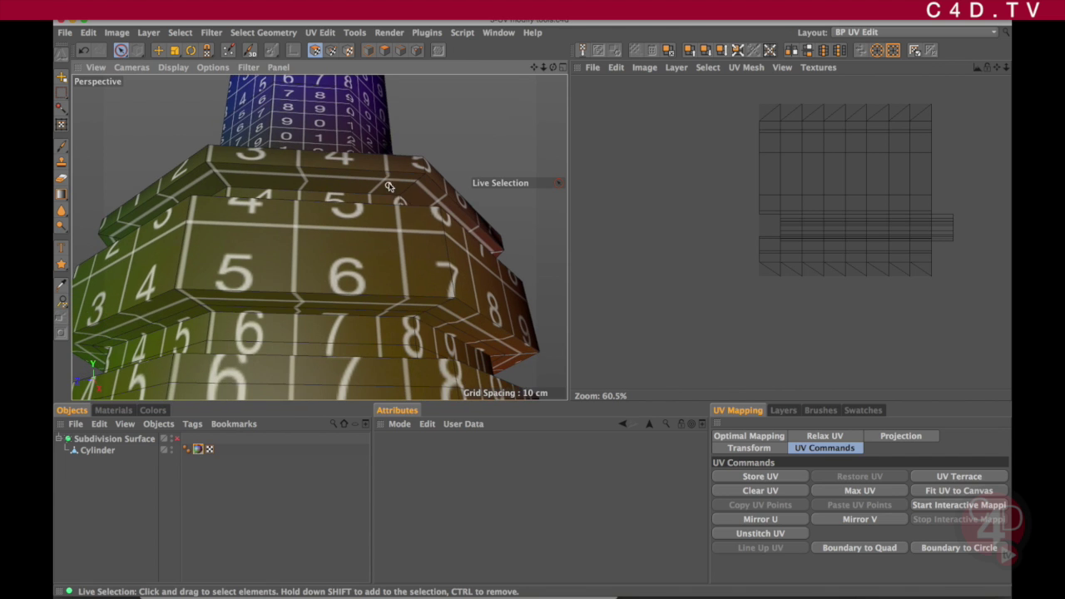
pyautogui.keyDown('alt'); pyautogui.moveTo(375, 224); pyautogui.dragTo(360, 158); pyautogui.keyUp('alt')
pyautogui.keyDown('alt'); pyautogui.moveTo(346, 261); pyautogui.dragTo(341, 334); pyautogui.keyUp('alt')
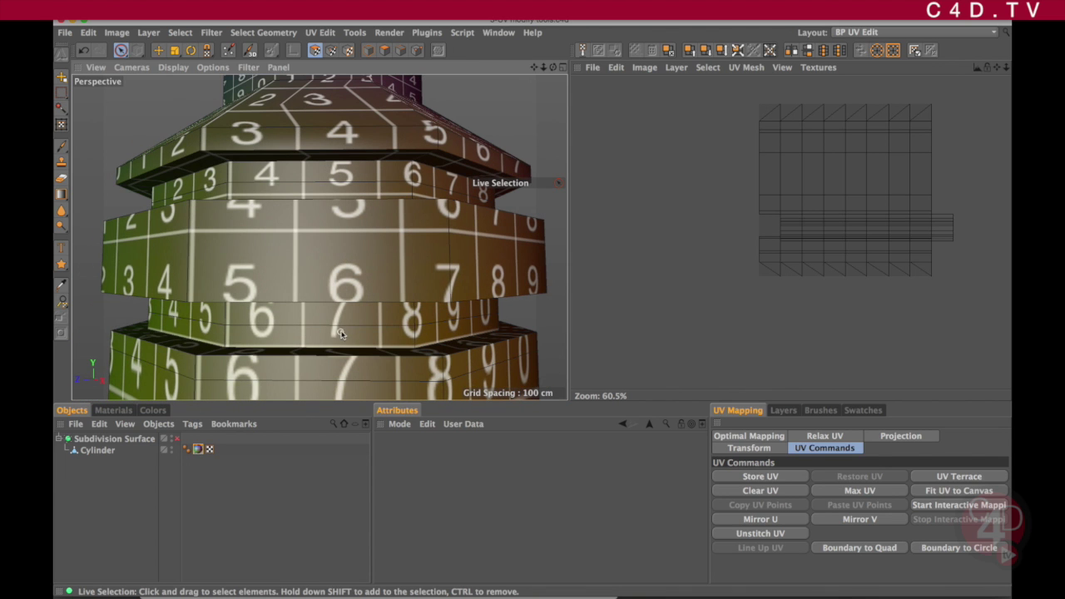
pyautogui.click(367, 233)
pyautogui.click(97, 450)
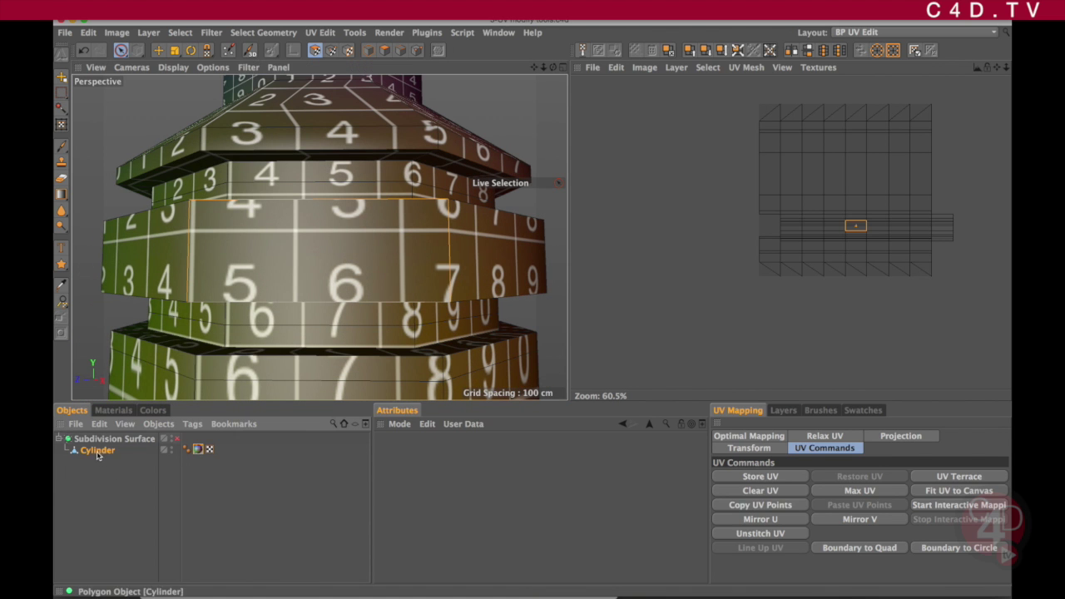
pyautogui.press('q')
# - Clear the polygon selection on the model's middle ring and select the Cylinder object
pyautogui.keyDown('alt'); pyautogui.moveTo(390, 221); pyautogui.dragTo(401, 279); pyautogui.keyUp('alt')
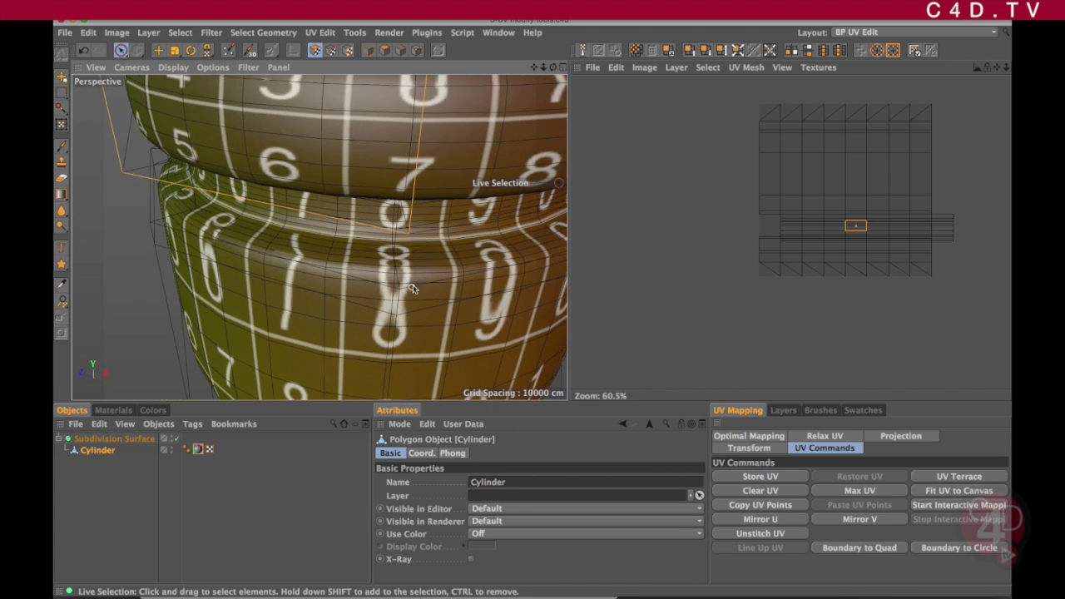
pyautogui.keyDown('alt'); pyautogui.moveTo(413, 287); pyautogui.dragTo(382, 266, button='right'); pyautogui.keyUp('alt')
pyautogui.click(208, 156)
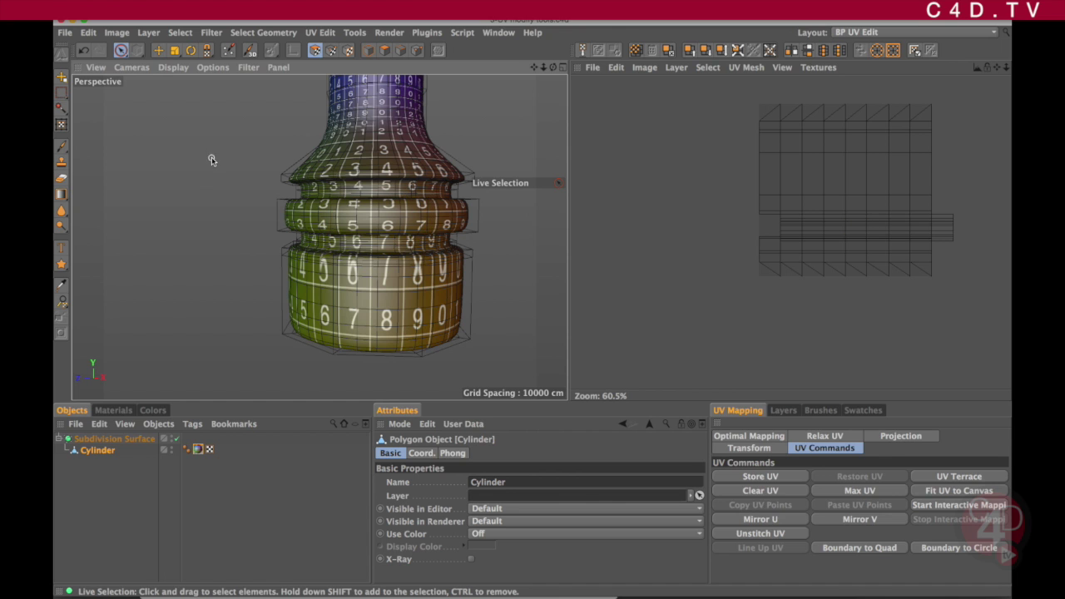
pyautogui.keyDown('alt'); pyautogui.moveTo(395, 289); pyautogui.dragTo(373, 295, button='middle'); pyautogui.keyUp('alt')
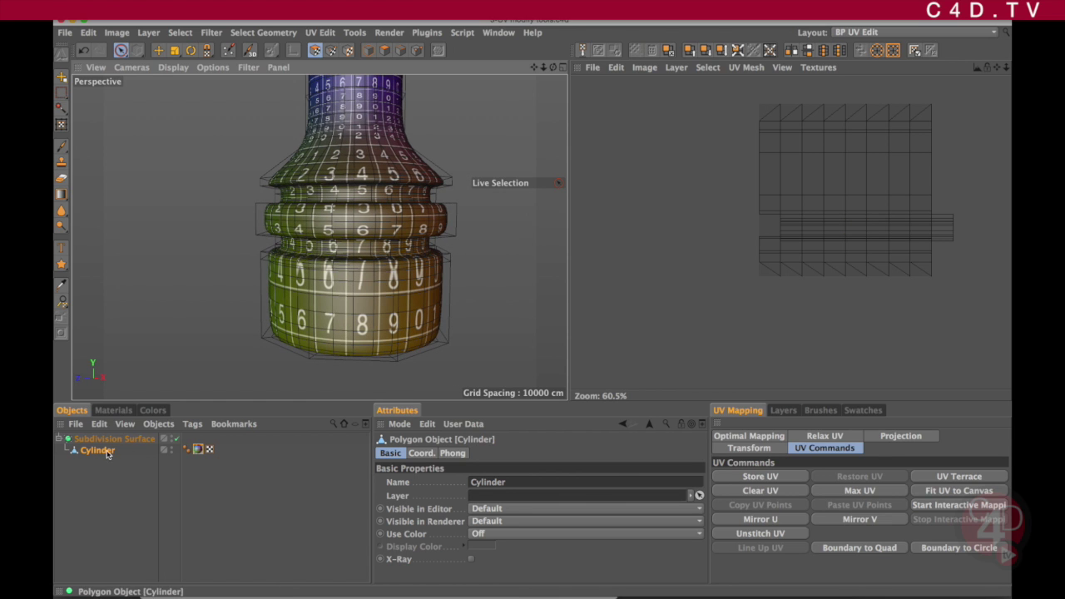
pyautogui.click(106, 453)
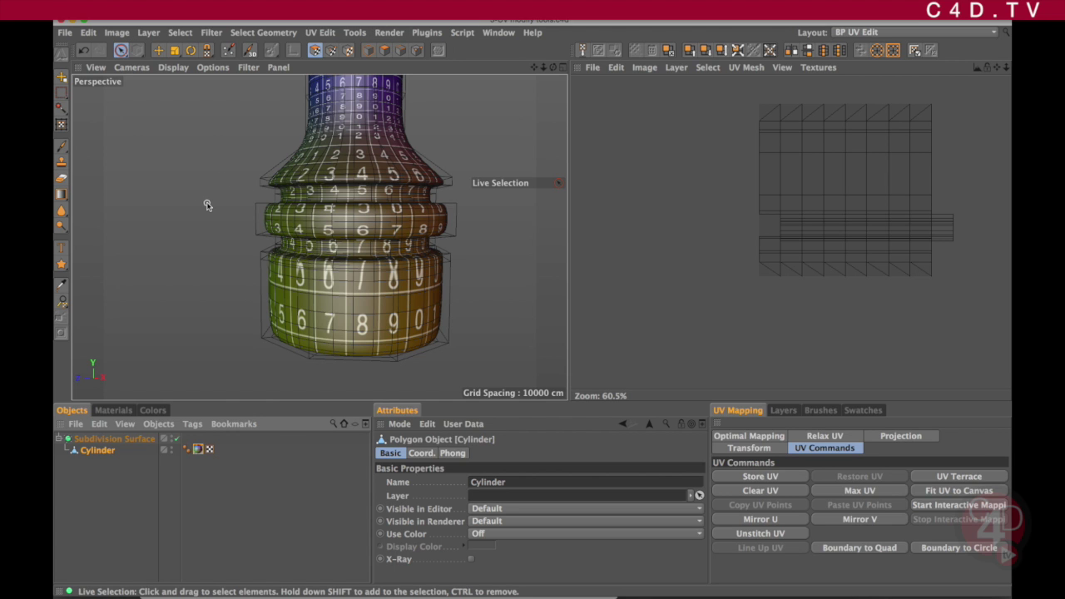
pyautogui.hotkey('shift', 'c')
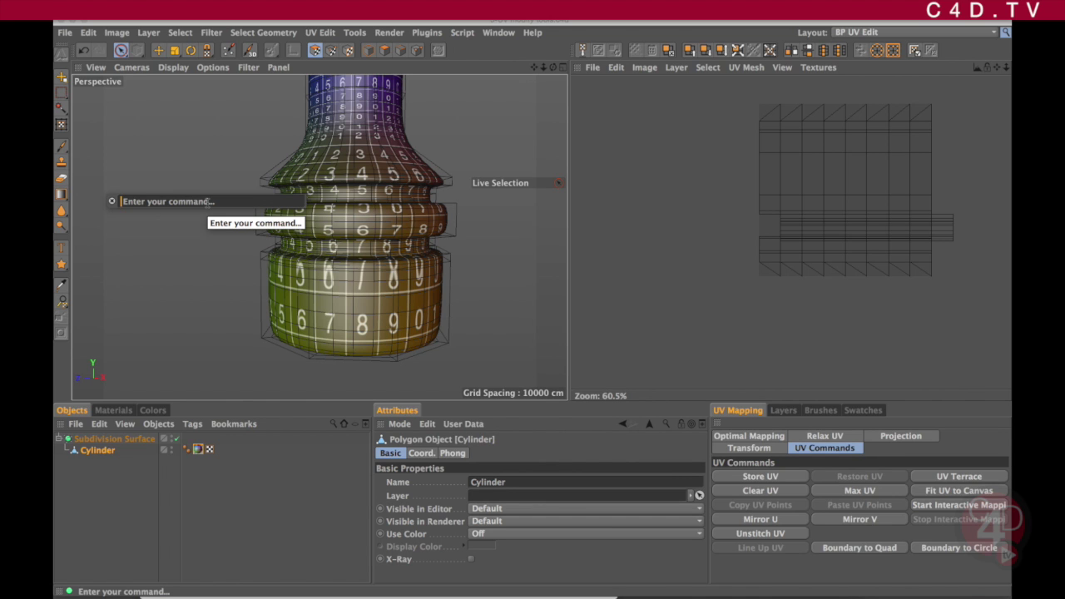
pyautogui.write('u')
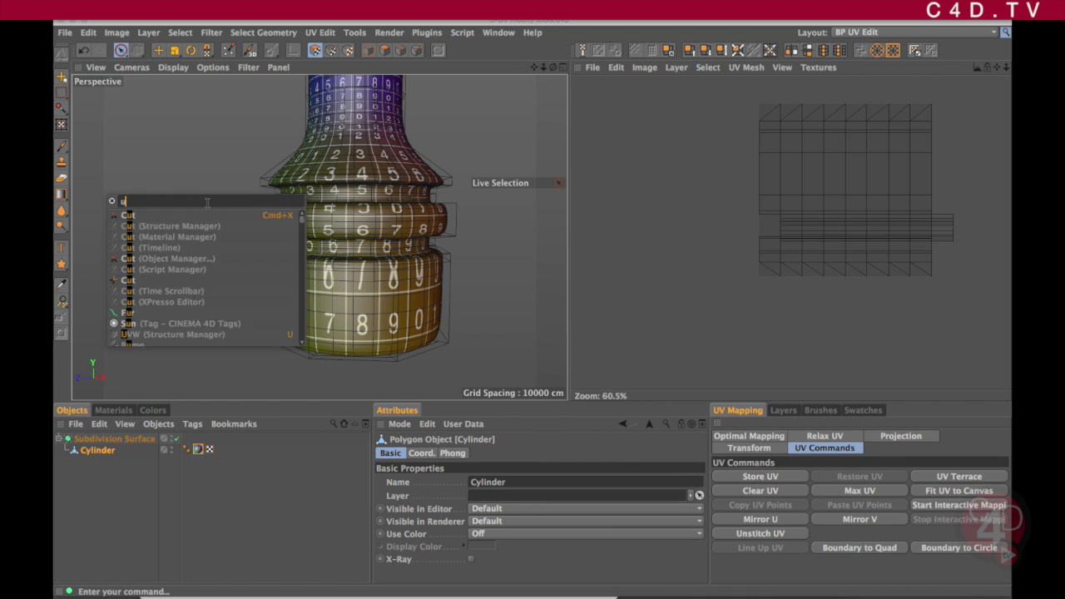
pyautogui.write('v pee')
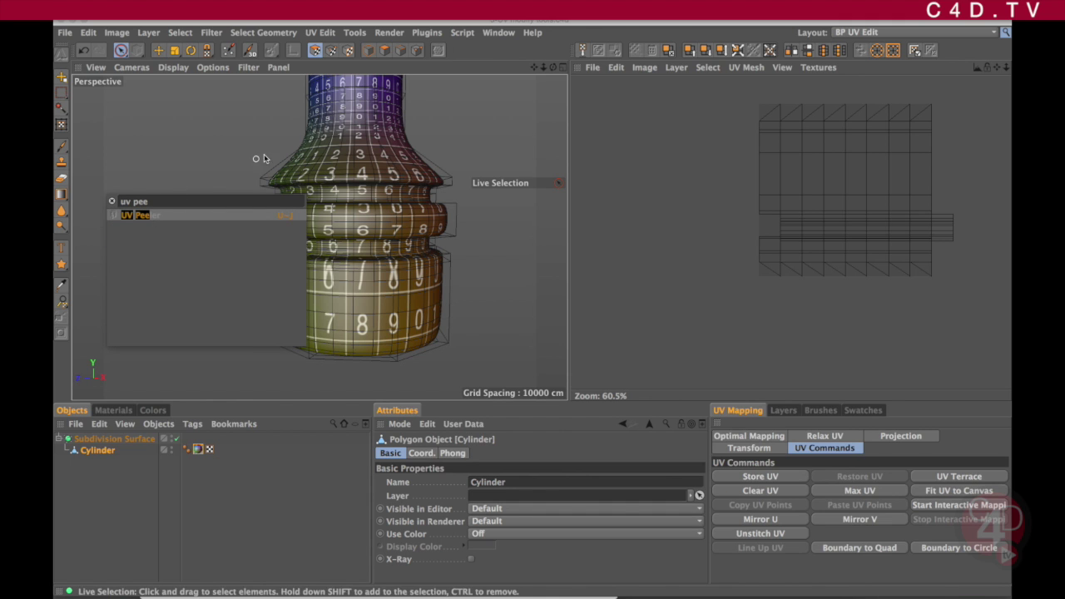
pyautogui.click(167, 193)
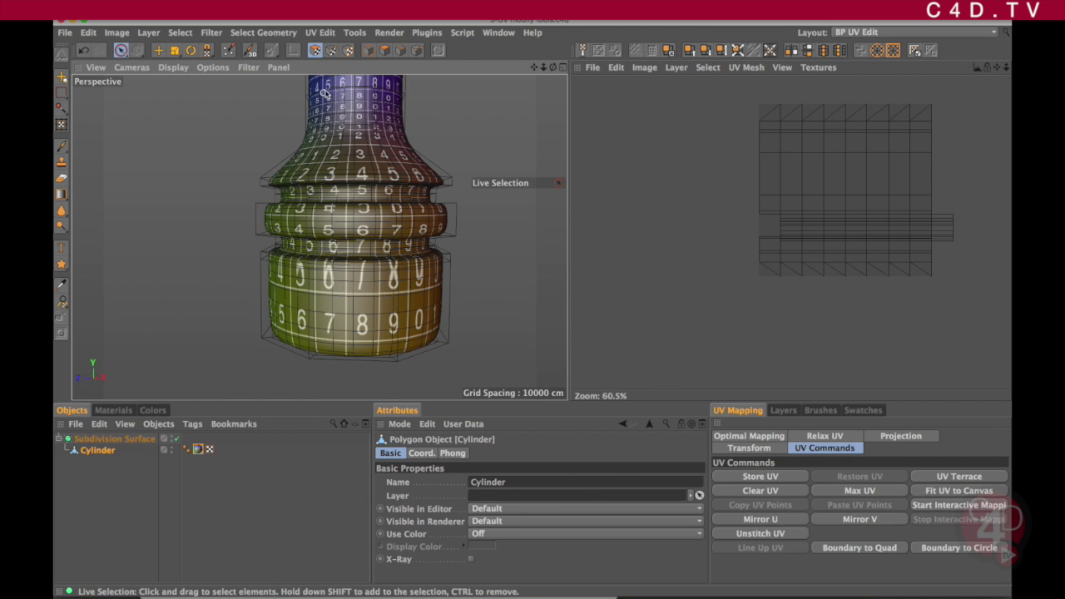
# - Switch to edge mode and examine the selected seam edges running from the top cap down the Cylinder's side
pyautogui.click(400, 51)
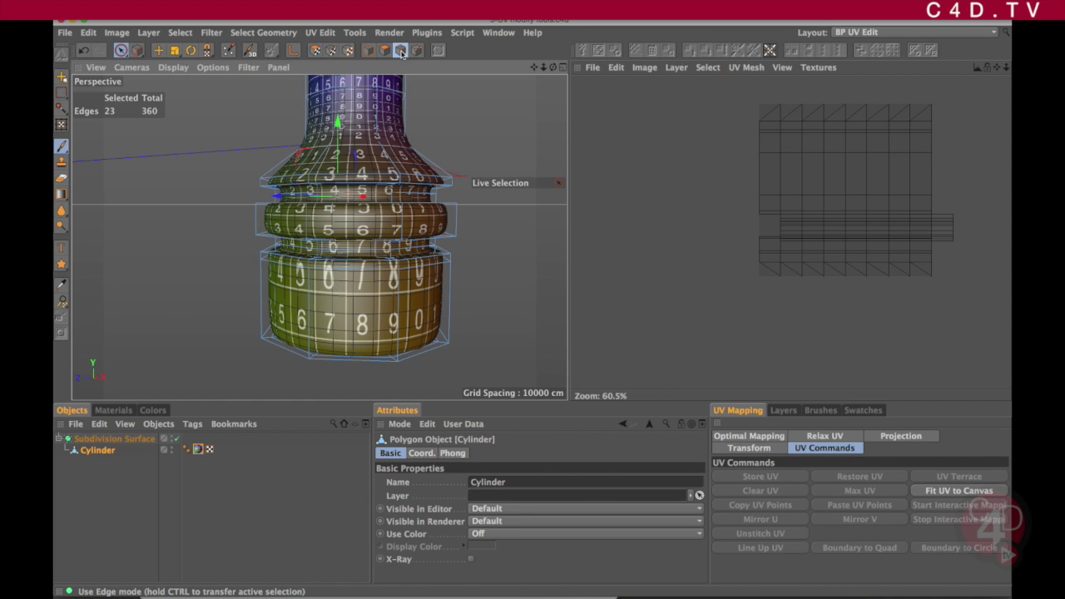
pyautogui.click(563, 67)
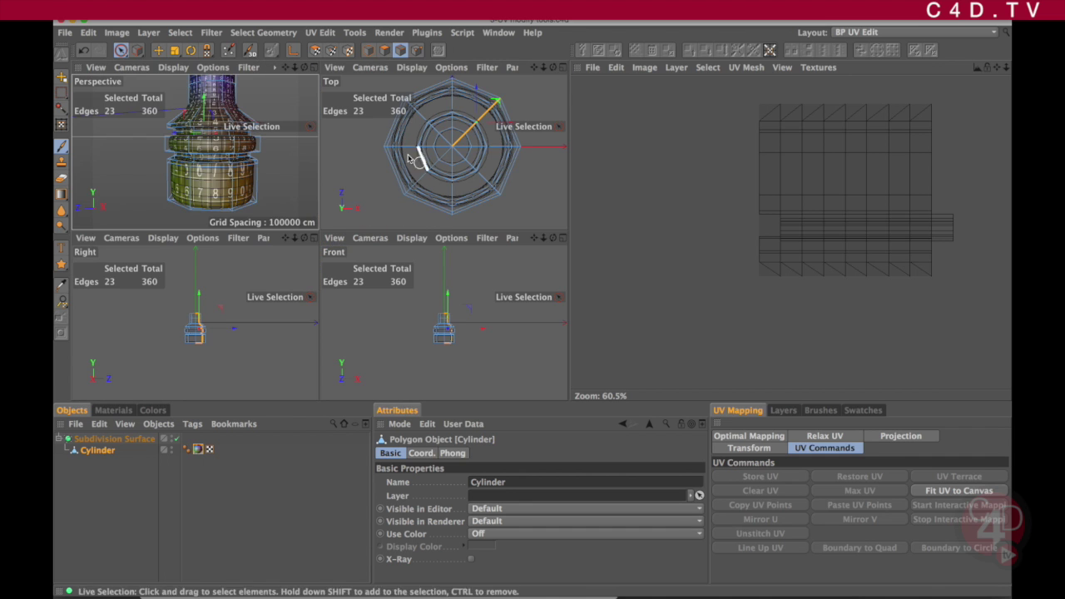
pyautogui.click(314, 68)
pyautogui.keyDown('alt'); pyautogui.moveTo(438, 217); pyautogui.dragTo(376, 212); pyautogui.keyUp('alt')
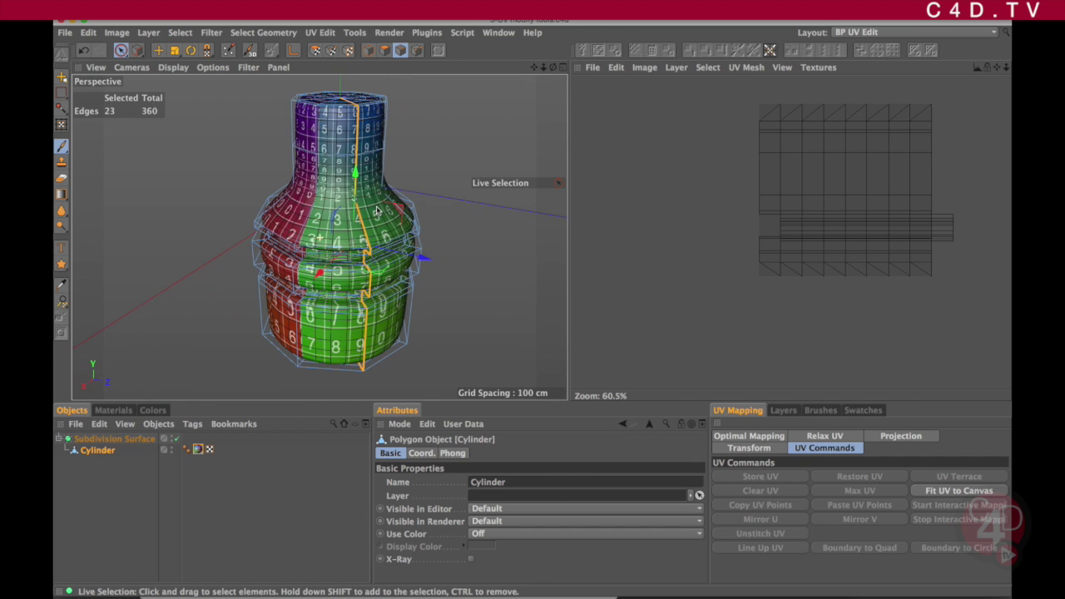
pyautogui.keyDown('alt'); pyautogui.moveTo(384, 253); pyautogui.dragTo(388, 280); pyautogui.keyUp('alt')
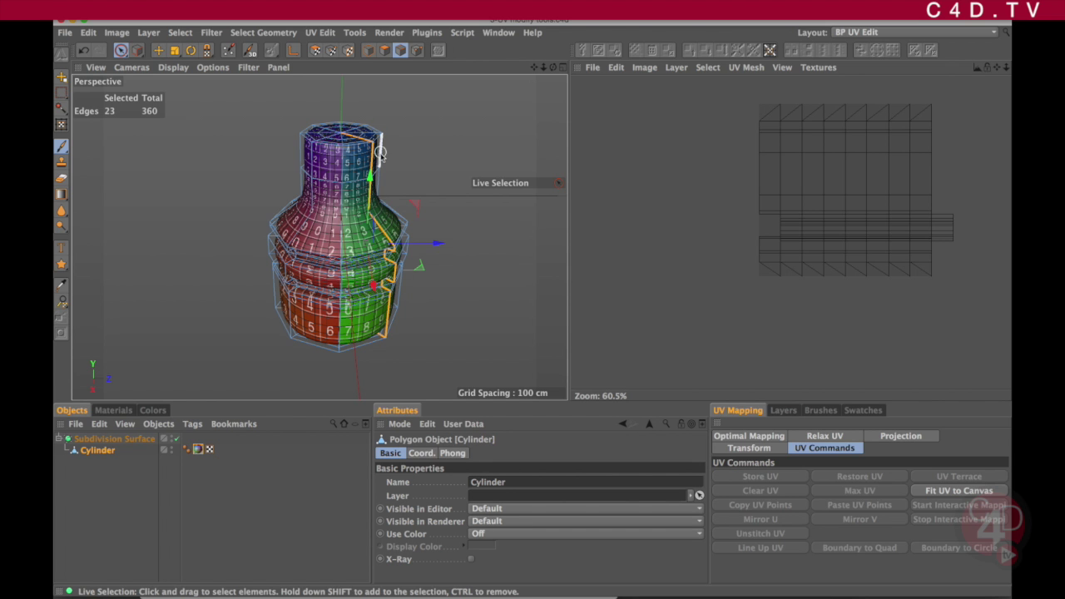
pyautogui.keyDown('alt'); pyautogui.moveTo(409, 253); pyautogui.dragTo(310, 201); pyautogui.keyUp('alt')
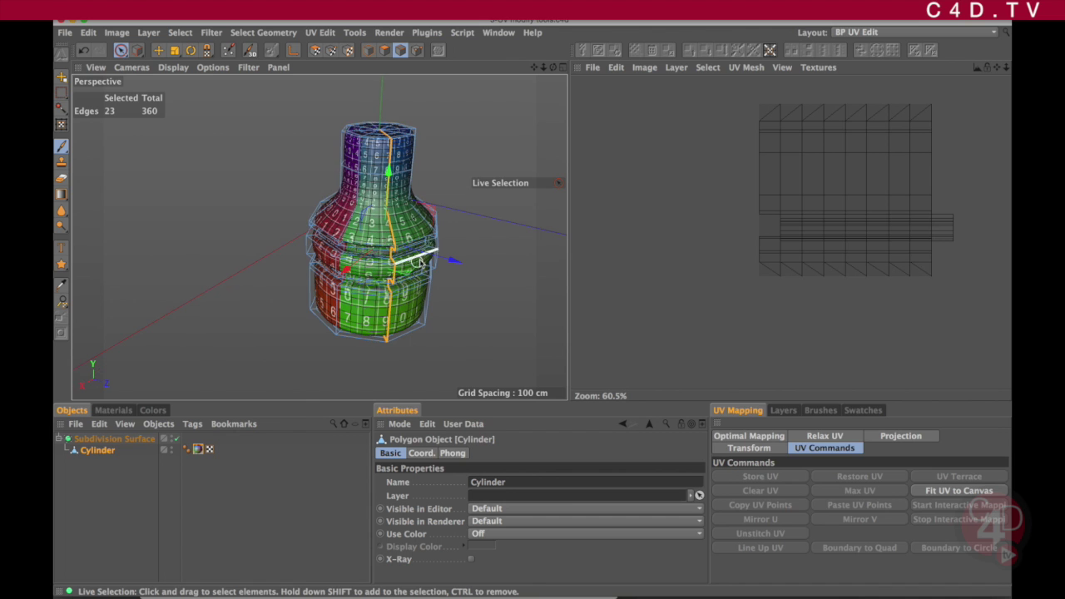
pyautogui.keyDown('alt'); pyautogui.moveTo(363, 277); pyautogui.dragTo(379, 260); pyautogui.keyUp('alt')
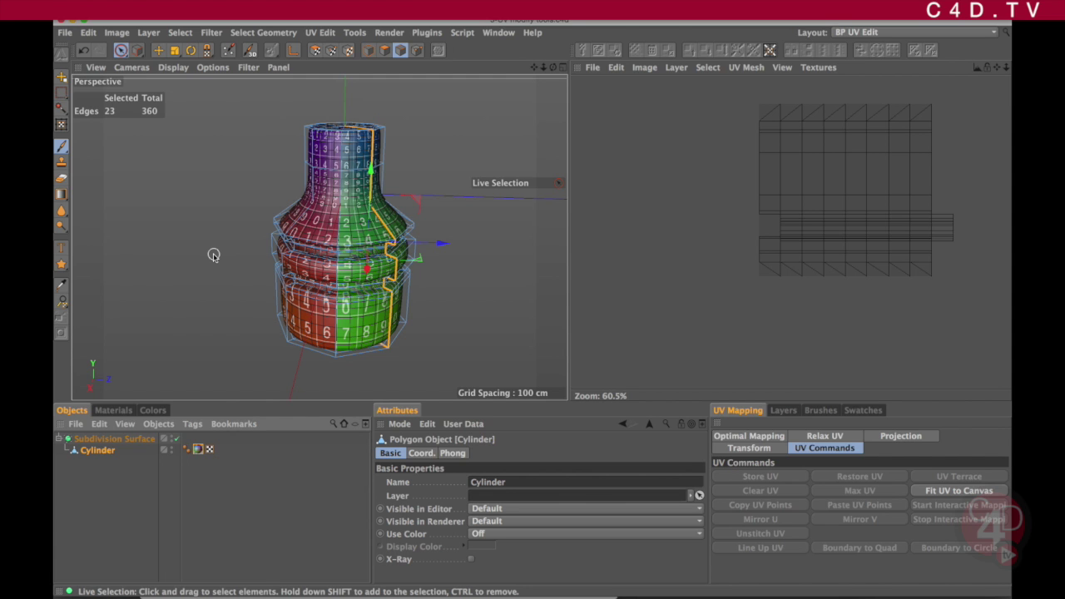
# - Find the UV Peeler command by name and activate it for the selected seam edges
pyautogui.hotkey('shift', 'c')
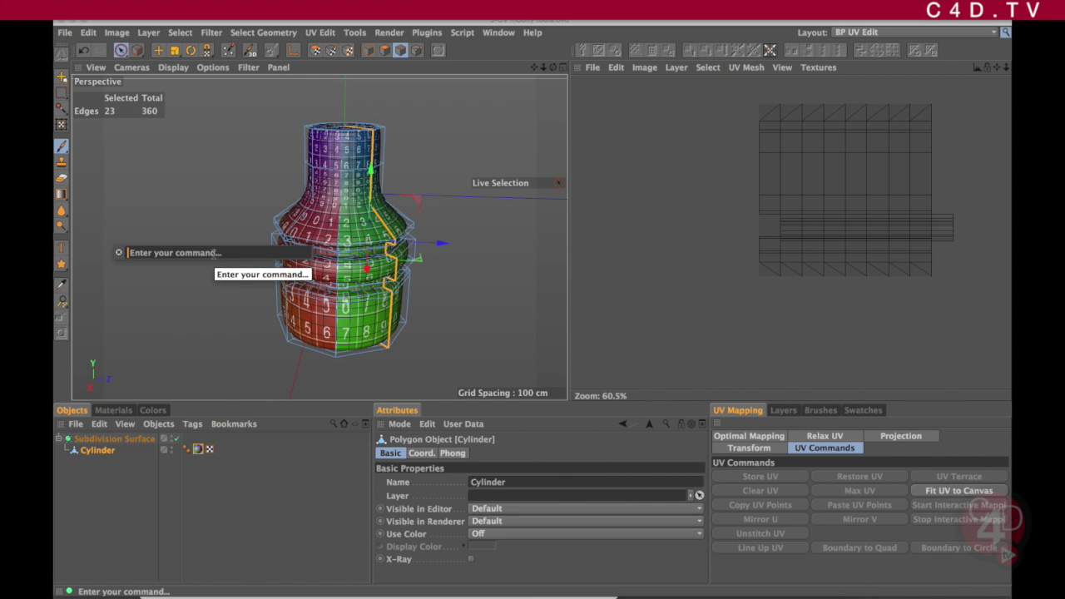
pyautogui.write('uv')
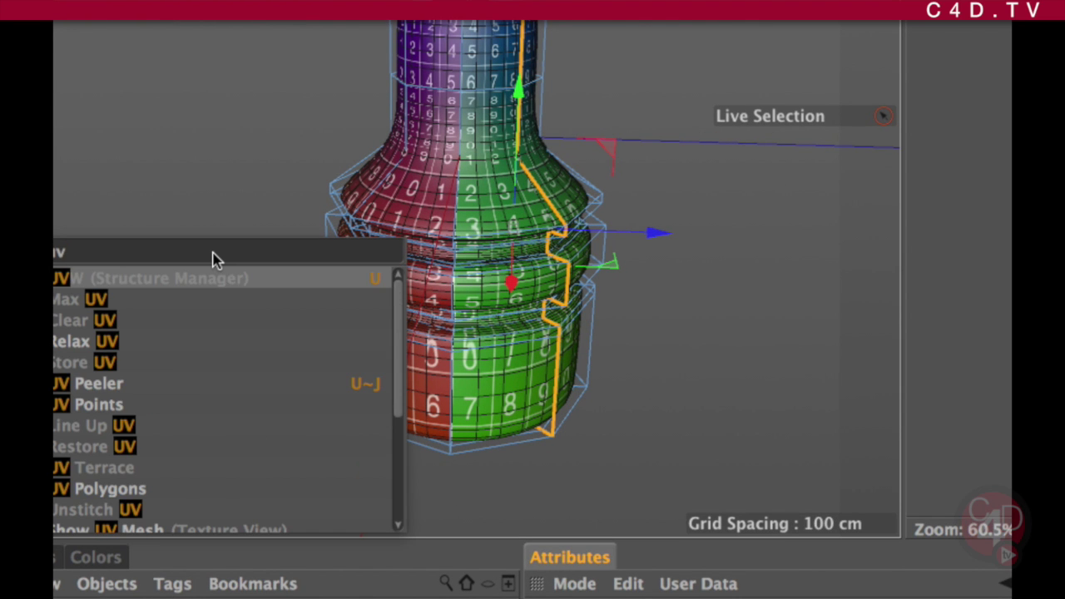
pyautogui.write(' peel')
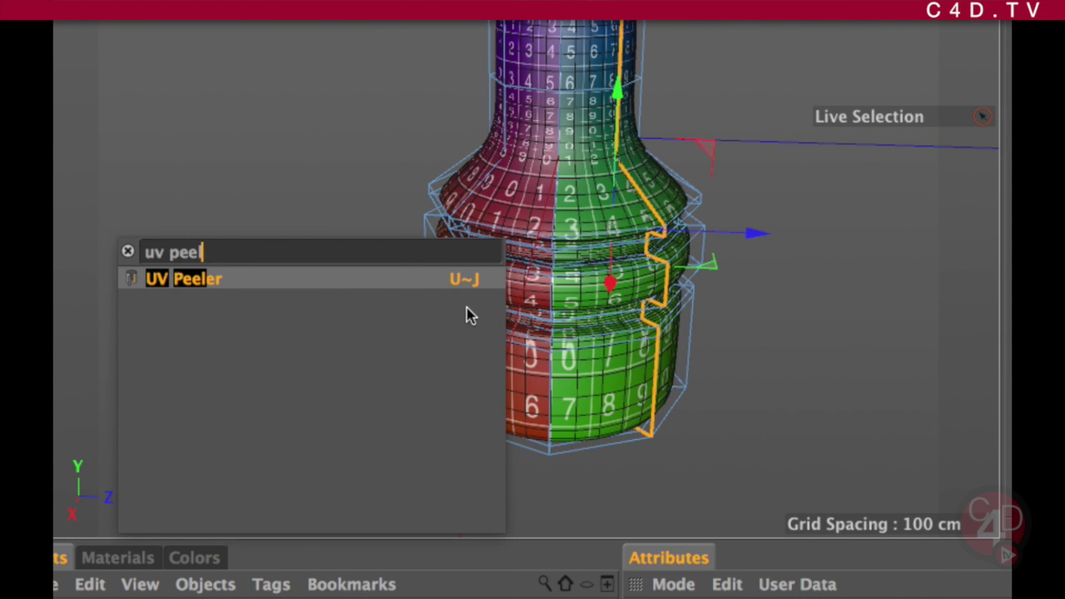
pyautogui.write('er')
pyautogui.press('Return')
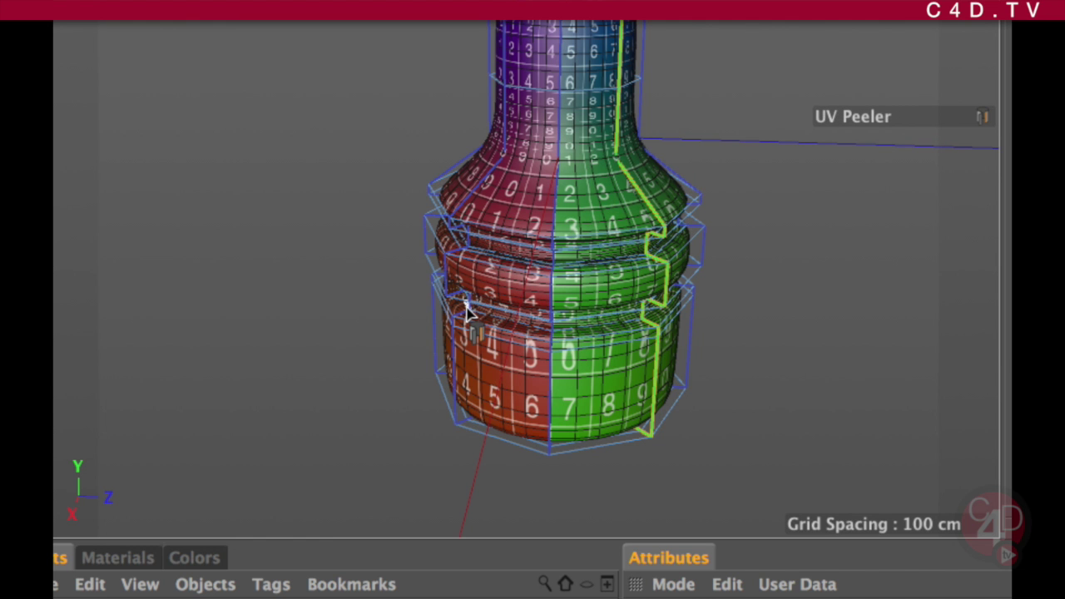
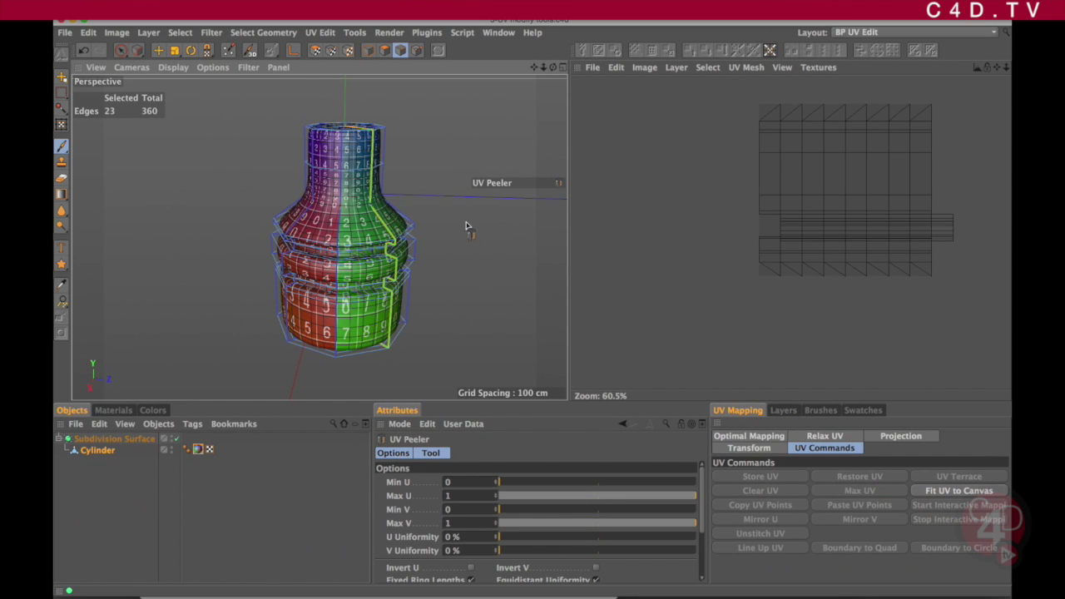
# - Peel the Cylinder's side UVs along the seam interactively, with U Uniformity about 98% and V Uniformity about 33%
pyautogui.moveTo(466, 232); pyautogui.dragTo(534, 228)
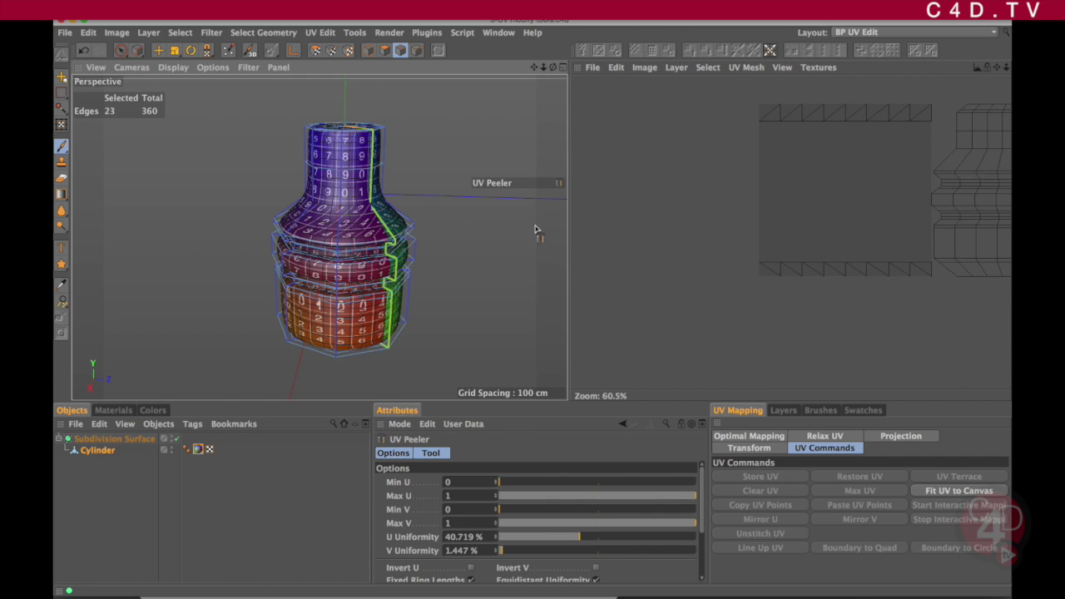
pyautogui.moveTo(865, 241); pyautogui.dragTo(498, 303)
pyautogui.moveTo(446, 269); pyautogui.dragTo(624, 261)
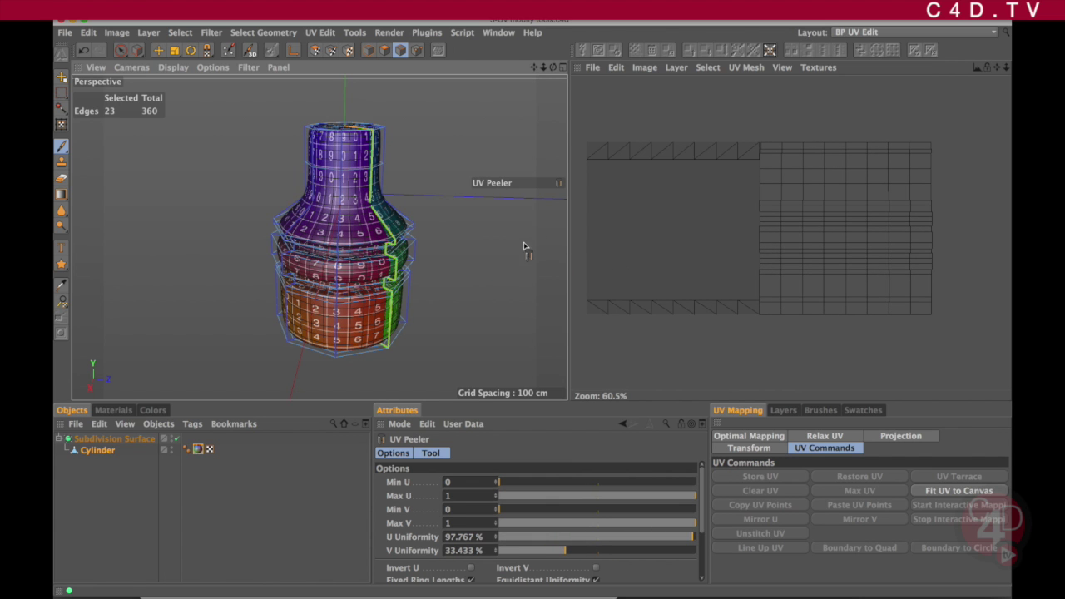
# - Refine the peeled UVs interactively to about 97% U Uniformity and 46% V Uniformity, checking the number grid for distortion
pyautogui.scroll(6, 391, 237)
pyautogui.keyDown('alt'); pyautogui.moveTo(429, 358); pyautogui.dragTo(418, 202, button='middle'); pyautogui.keyUp('alt')
pyautogui.moveTo(417, 277)
pyautogui.keyDown('alt'); pyautogui.mouseDown()
pyautogui.moveTo(342, 291)
pyautogui.moveTo(422, 289)
pyautogui.mouseUp(); pyautogui.keyUp('alt')
pyautogui.scroll(-6, 422, 290)
pyautogui.moveTo(489, 233); pyautogui.dragTo(489, 194)
pyautogui.keyDown('alt'); pyautogui.moveTo(339, 253); pyautogui.dragTo(422, 273, button='right'); pyautogui.keyUp('alt')
pyautogui.keyDown('alt'); pyautogui.moveTo(422, 273); pyautogui.dragTo(291, 253, button='middle'); pyautogui.keyUp('alt')
pyautogui.moveTo(506, 275); pyautogui.dragTo(503, 302)
pyautogui.keyDown('alt'); pyautogui.moveTo(320, 268); pyautogui.dragTo(485, 272); pyautogui.keyUp('alt')
pyautogui.keyDown('alt'); pyautogui.moveTo(414, 252); pyautogui.dragTo(390, 287, button='middle'); pyautogui.keyUp('alt')
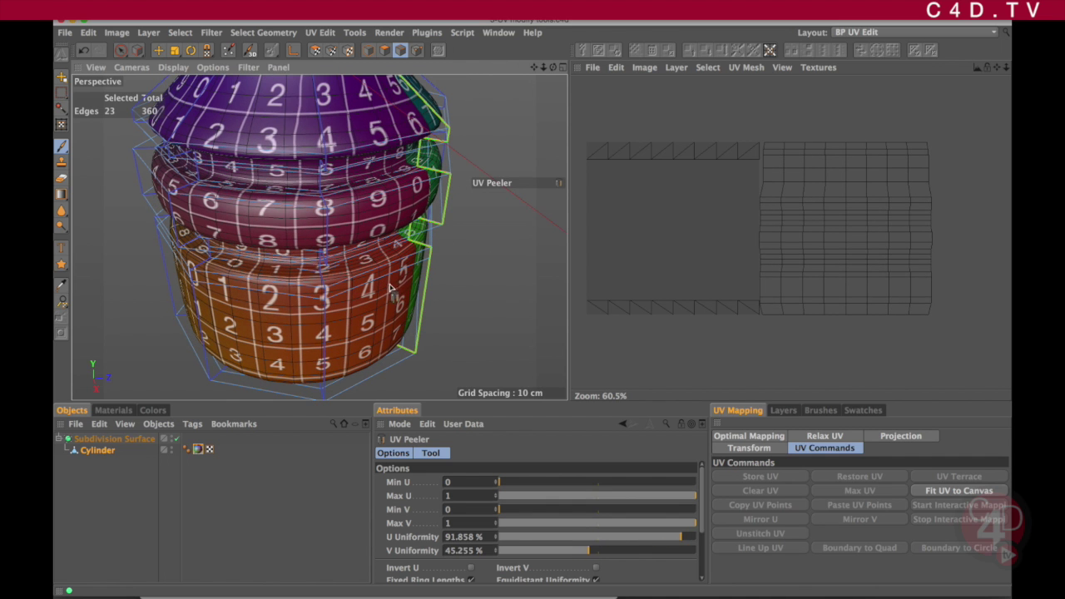
pyautogui.moveTo(470, 267); pyautogui.dragTo(505, 263)
pyautogui.keyDown('alt'); pyautogui.moveTo(384, 240); pyautogui.dragTo(385, 274, button='middle'); pyautogui.keyUp('alt')
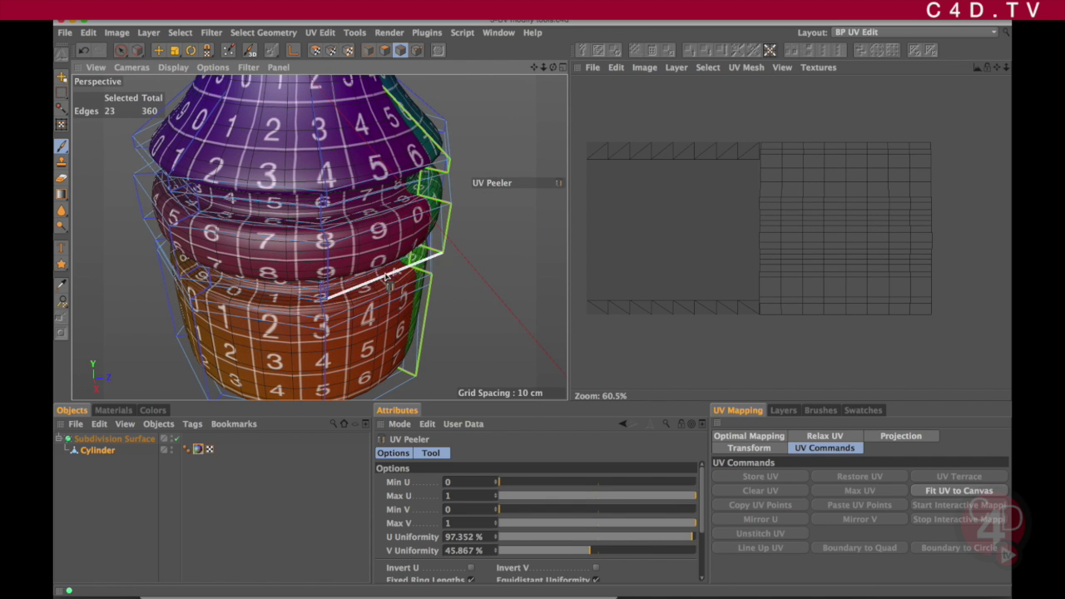
# - Set the UV Peeler's U Uniformity to 100% and V Uniformity to about 44%, checking the numbers on the bottle's base
pyautogui.moveTo(466, 274); pyautogui.dragTo(490, 279)
pyautogui.keyDown('alt'); pyautogui.moveTo(372, 301); pyautogui.dragTo(401, 183); pyautogui.keyUp('alt')
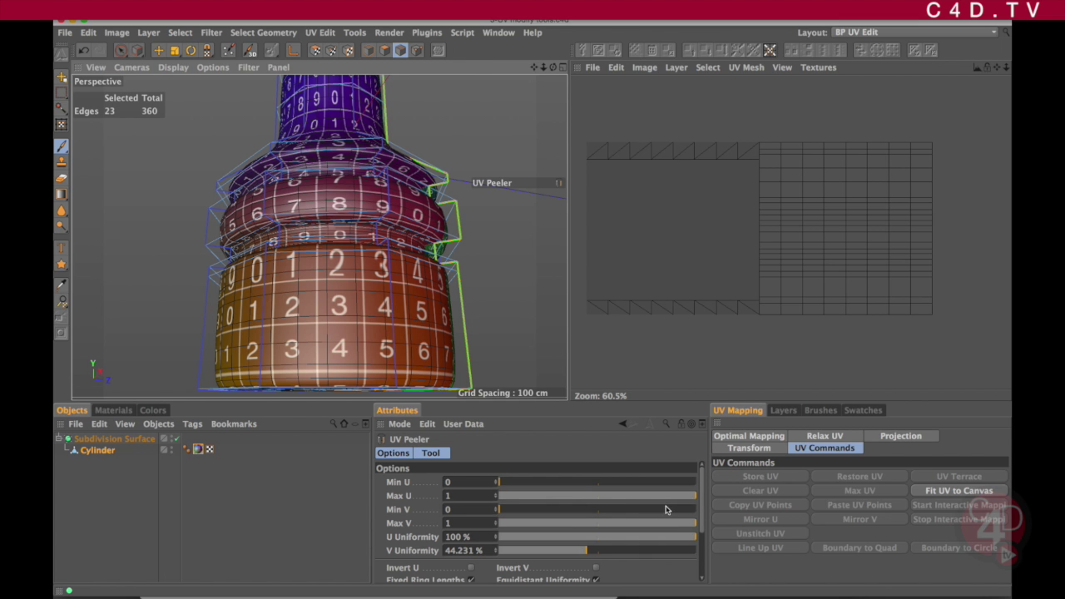
pyautogui.moveTo(686, 499)
pyautogui.mouseDown()
pyautogui.moveTo(624, 498)
pyautogui.moveTo(699, 500)
pyautogui.mouseUp()
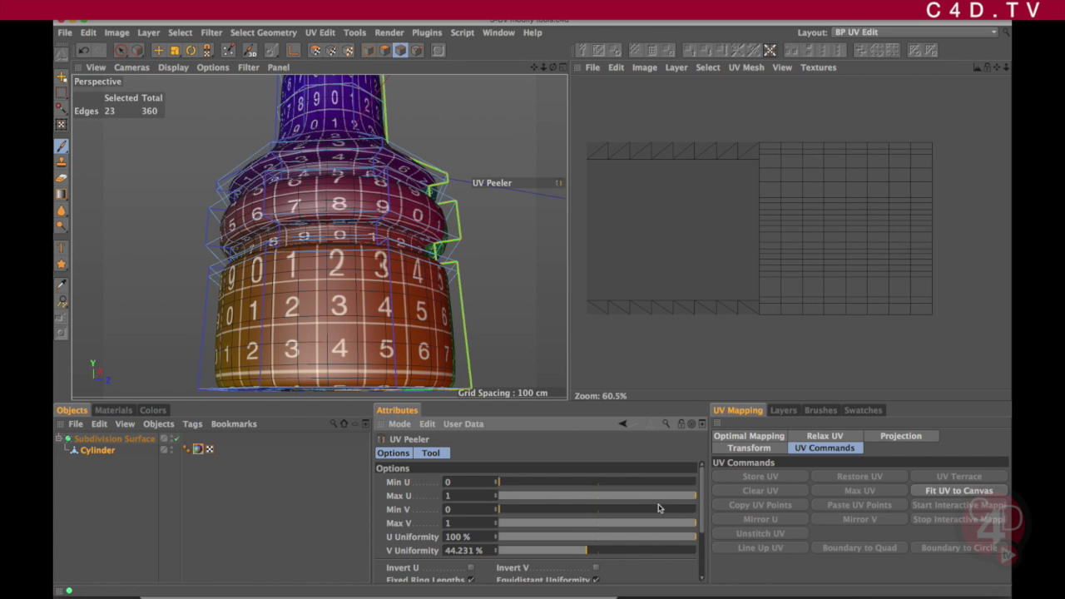
pyautogui.moveTo(690, 497); pyautogui.dragTo(710, 540)
# - Lower the V Uniformity to 23%, checking the number grid around the Cylinder's base and ridges for even proportions
pyautogui.moveTo(588, 551)
pyautogui.mouseDown()
pyautogui.moveTo(713, 543)
pyautogui.moveTo(506, 551)
pyautogui.moveTo(586, 557)
pyautogui.moveTo(570, 556)
pyautogui.mouseUp()
pyautogui.keyDown('alt'); pyautogui.moveTo(399, 317); pyautogui.dragTo(394, 368); pyautogui.keyUp('alt')
pyautogui.keyDown('alt'); pyautogui.moveTo(394, 368); pyautogui.dragTo(397, 198, button='right'); pyautogui.keyUp('alt')
pyautogui.scroll(-8, 399, 200)
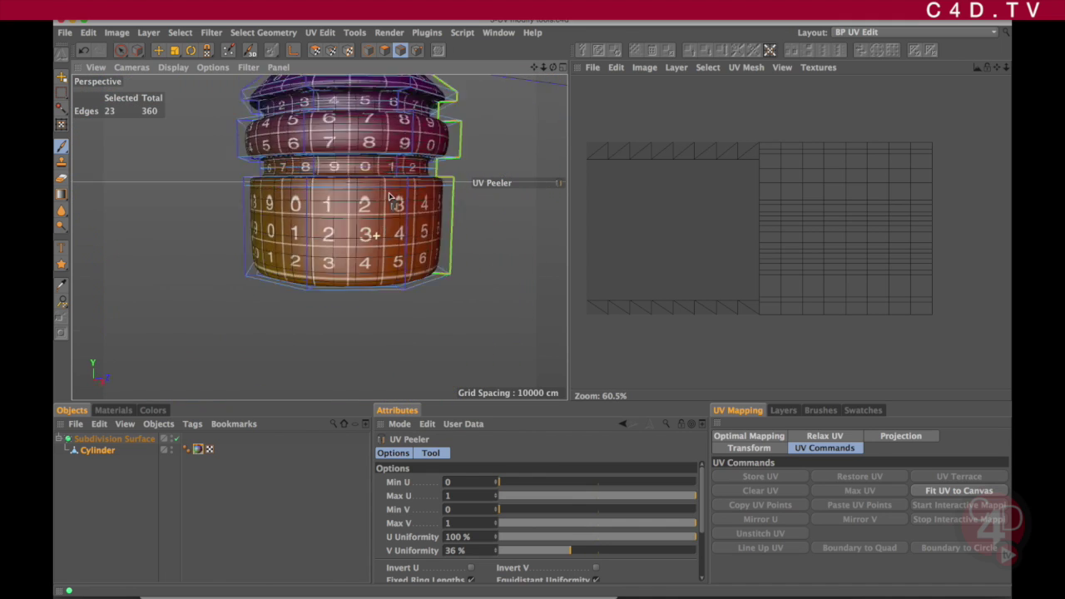
pyautogui.keyDown('alt'); pyautogui.moveTo(379, 260); pyautogui.dragTo(382, 201); pyautogui.keyUp('alt')
pyautogui.moveTo(572, 552); pyautogui.dragTo(544, 554)
pyautogui.keyDown('alt'); pyautogui.moveTo(392, 230); pyautogui.dragTo(397, 277); pyautogui.keyUp('alt')
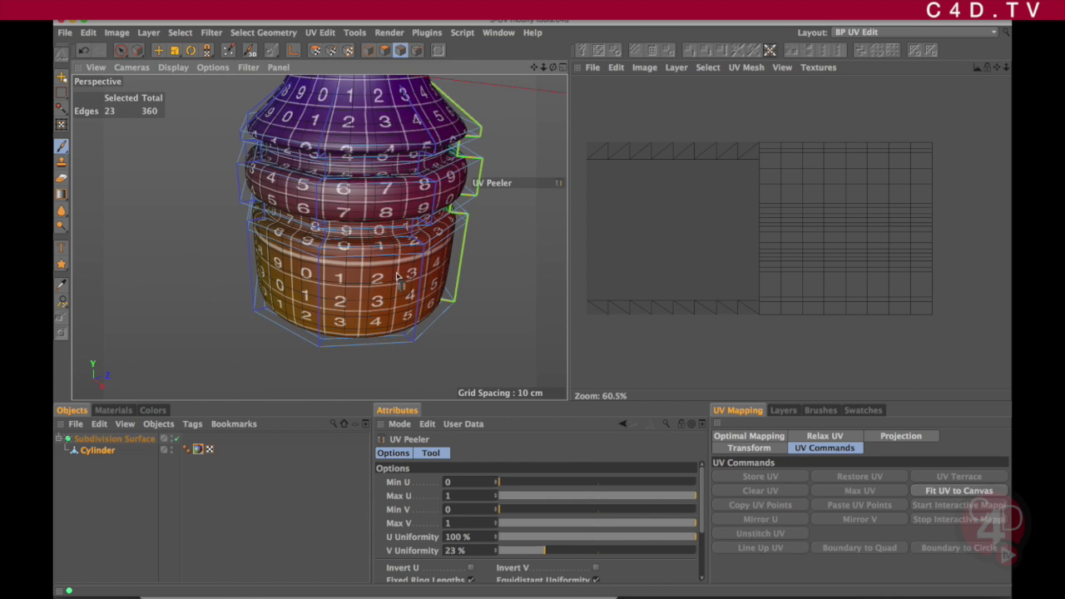
pyautogui.scroll(5, 400, 270)
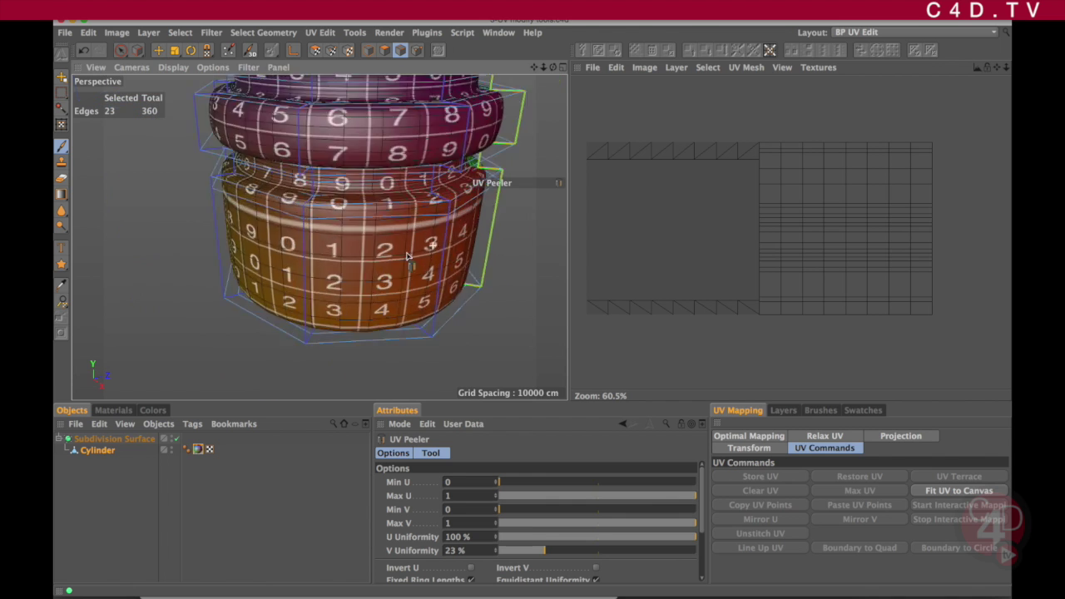
pyautogui.scroll(-5, 407, 257)
pyautogui.keyDown('alt'); pyautogui.moveTo(407, 256); pyautogui.dragTo(398, 198); pyautogui.keyUp('alt')
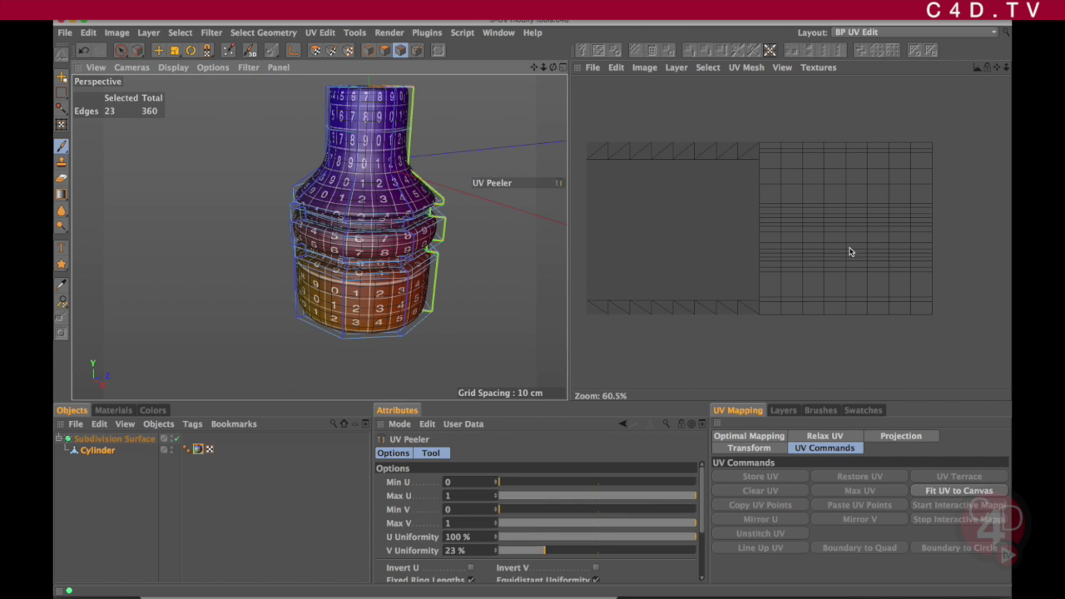
pyautogui.scroll(3, 401, 239)
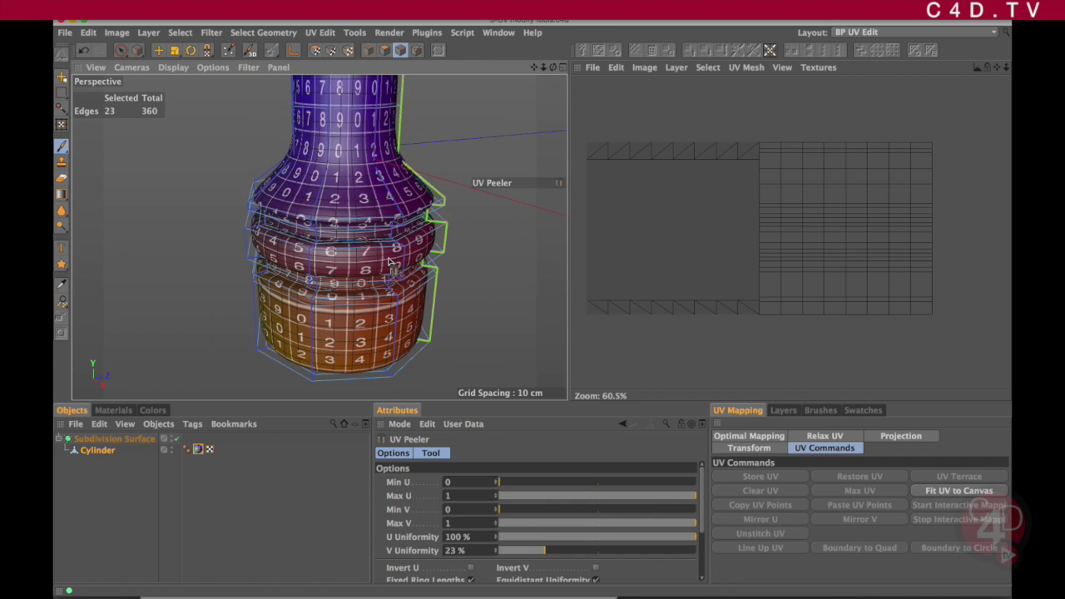
pyautogui.keyDown('alt'); pyautogui.moveTo(391, 270); pyautogui.dragTo(384, 253); pyautogui.keyUp('alt')
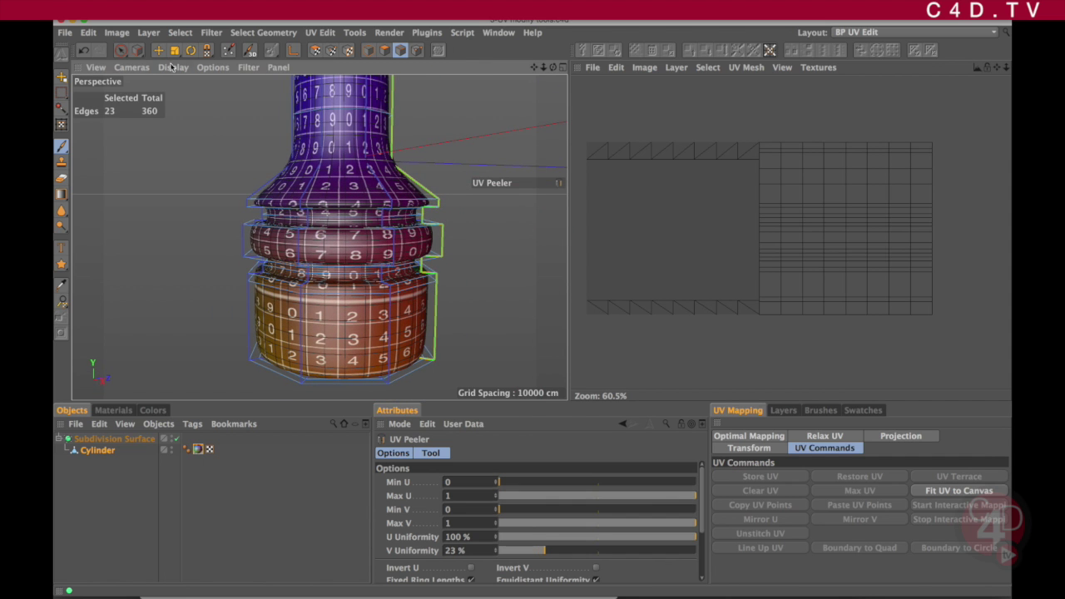
# - Activate Live Selection in UV polygon mode, test-select a few polygons on the peeled side UVs, and clear the selection
pyautogui.click(121, 51)
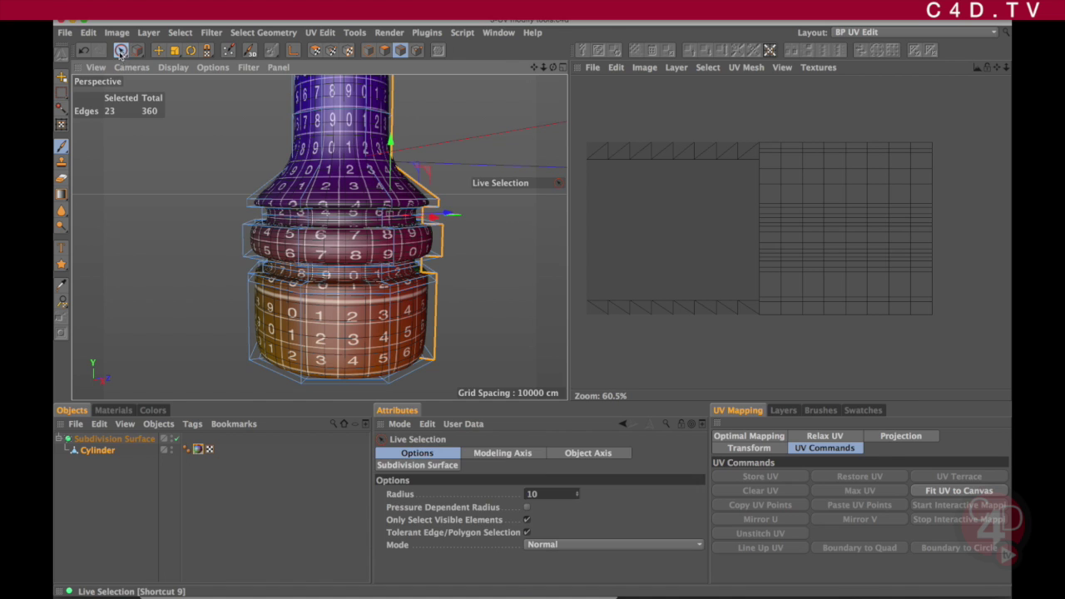
pyautogui.click(316, 51)
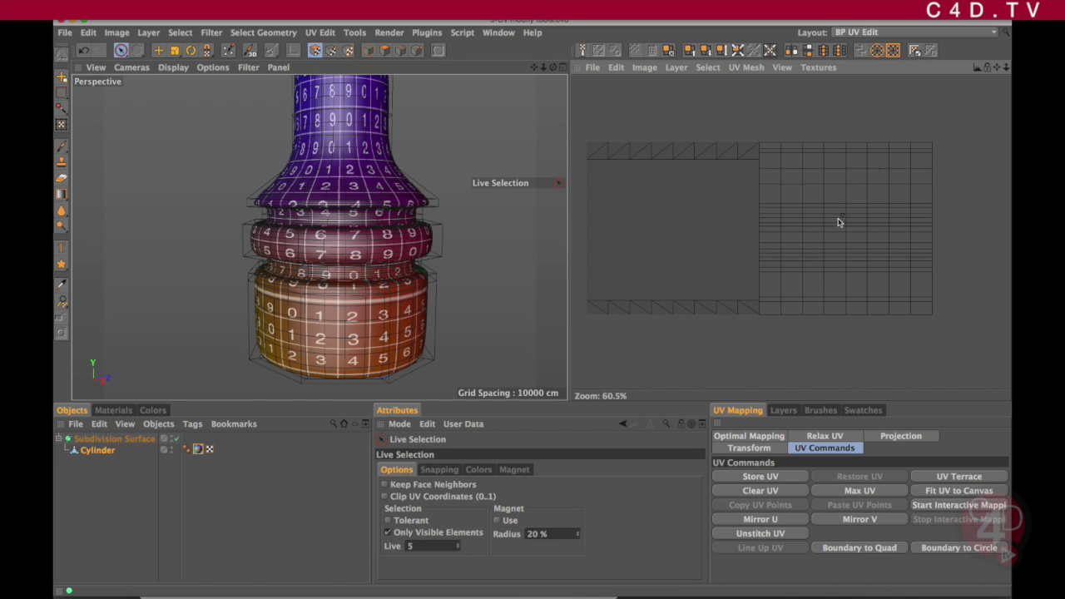
pyautogui.click(897, 218)
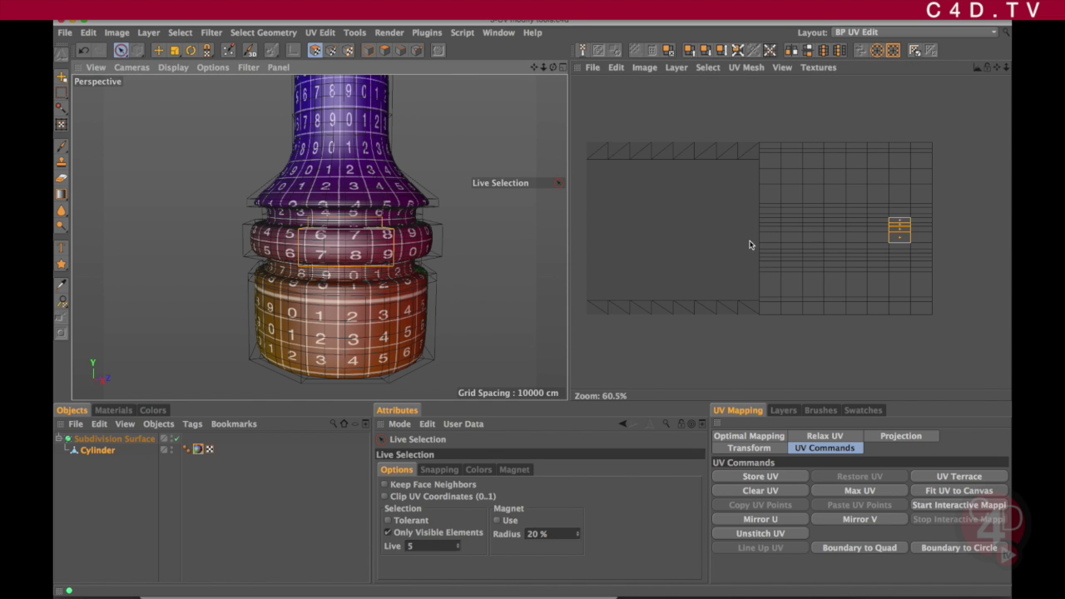
pyautogui.click(889, 257)
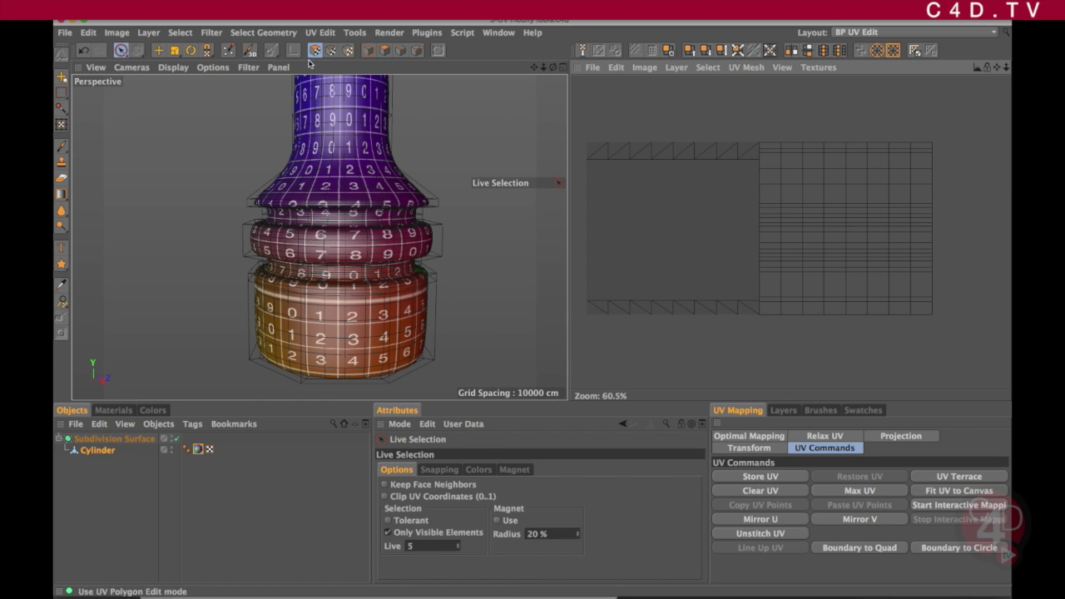
# - Examine the number grid on the Cylinder's top cap and neck for distortion and visible seams
pyautogui.keyDown('alt'); pyautogui.moveTo(357, 183); pyautogui.dragTo(359, 223, button='middle'); pyautogui.keyUp('alt')
pyautogui.keyDown('alt'); pyautogui.moveTo(361, 150); pyautogui.dragTo(360, 225); pyautogui.keyUp('alt')
pyautogui.keyDown('alt'); pyautogui.moveTo(359, 159); pyautogui.dragTo(357, 242, button='middle'); pyautogui.keyUp('alt')
pyautogui.keyDown('alt'); pyautogui.moveTo(341, 191); pyautogui.dragTo(391, 193, button='right'); pyautogui.keyUp('alt')
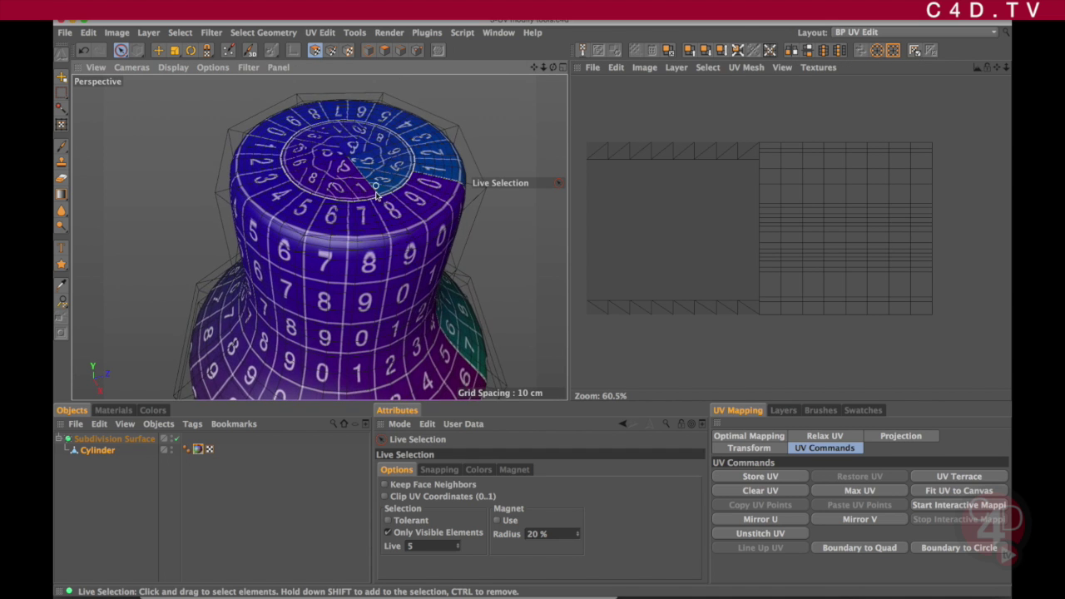
pyautogui.keyDown('alt'); pyautogui.moveTo(363, 200); pyautogui.dragTo(366, 263); pyautogui.keyUp('alt')
pyautogui.keyDown('alt'); pyautogui.moveTo(366, 263); pyautogui.dragTo(363, 227, button='middle'); pyautogui.keyUp('alt')
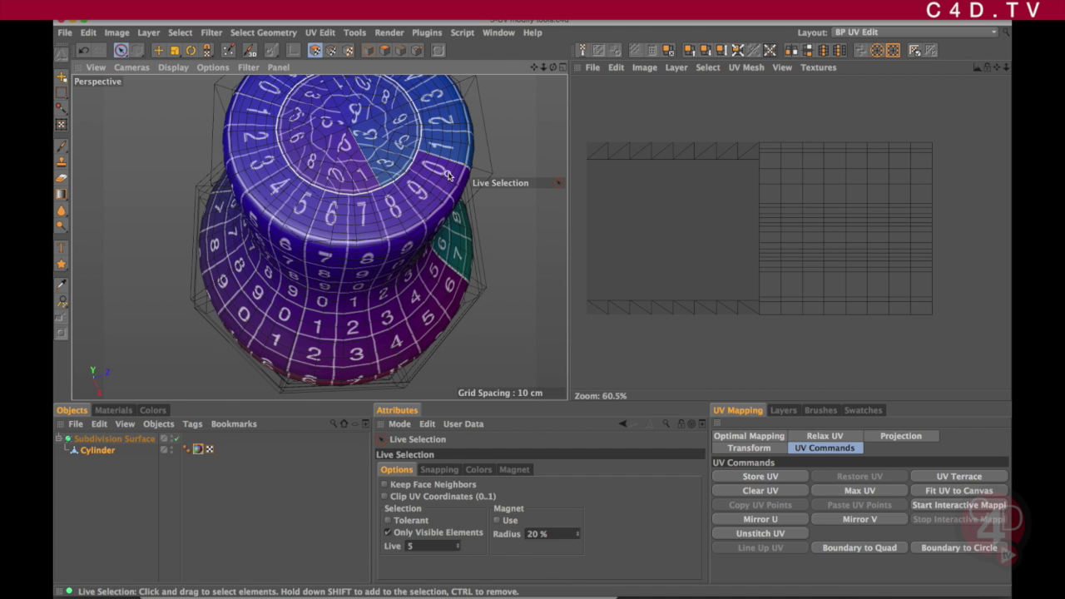
pyautogui.keyDown('alt'); pyautogui.moveTo(396, 238); pyautogui.dragTo(351, 158); pyautogui.keyUp('alt')
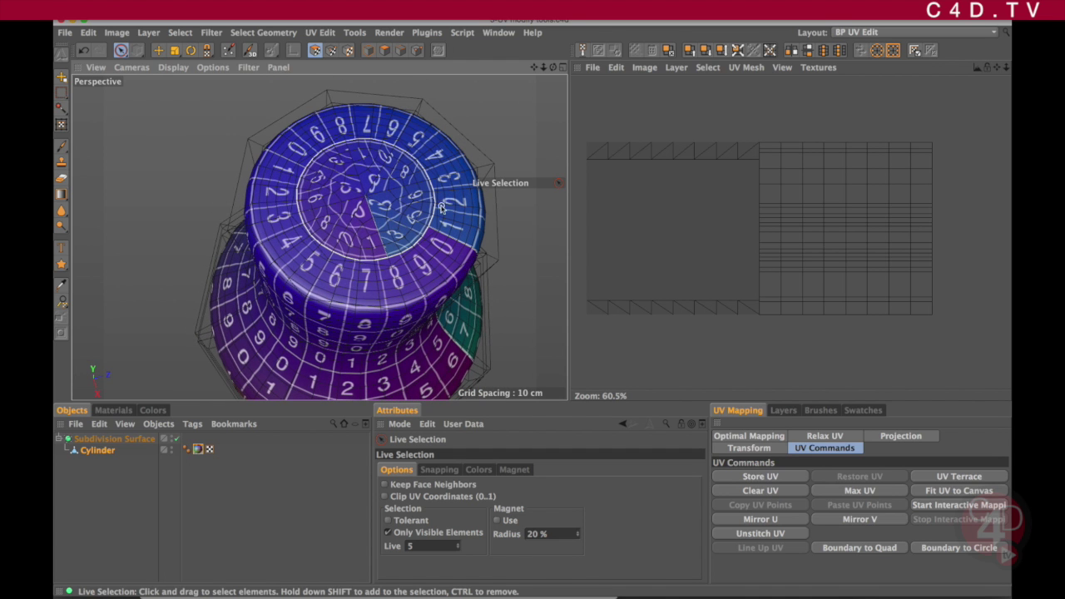
pyautogui.scroll(-5, 408, 196)
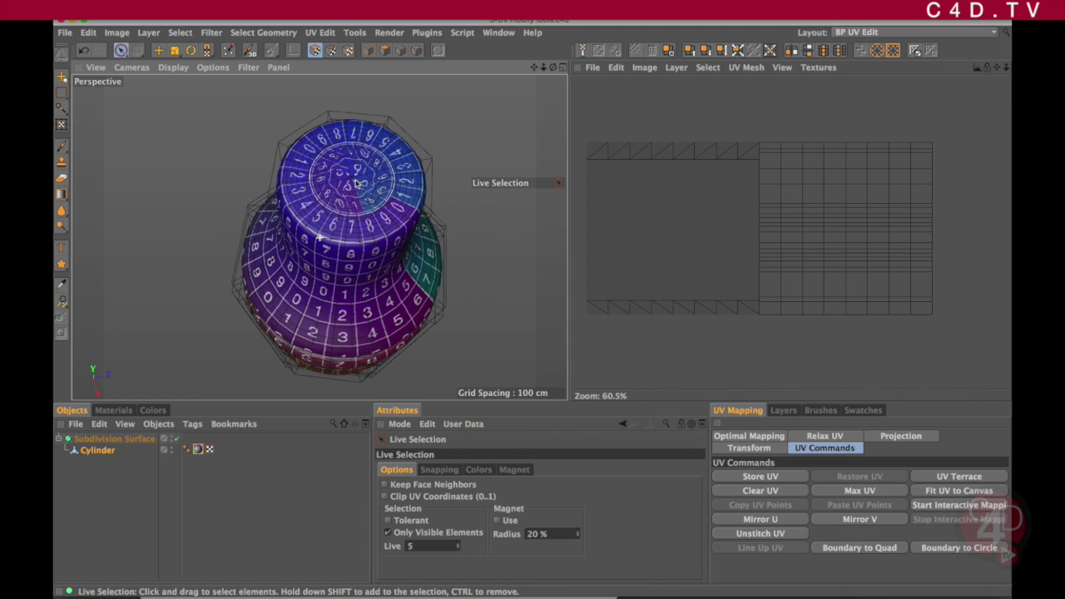
pyautogui.keyDown('alt'); pyautogui.moveTo(366, 226); pyautogui.dragTo(368, 208); pyautogui.keyUp('alt')
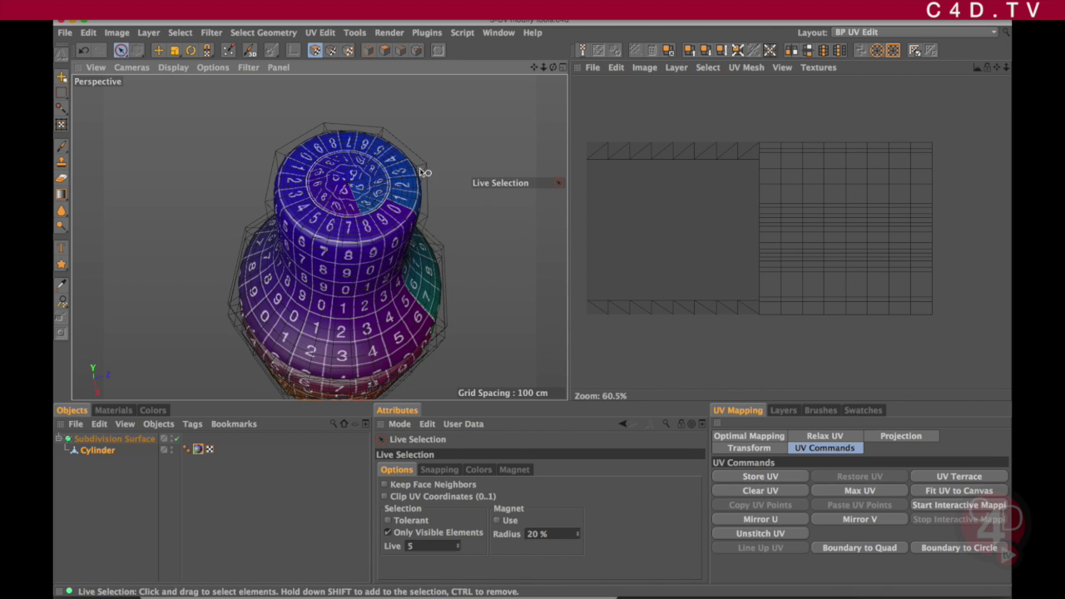
# - Disable the Subdivision Surface and select all UV polygons of the Cylinder's top cap, including the centre triangles
pyautogui.click(174, 439)
pyautogui.click(98, 450)
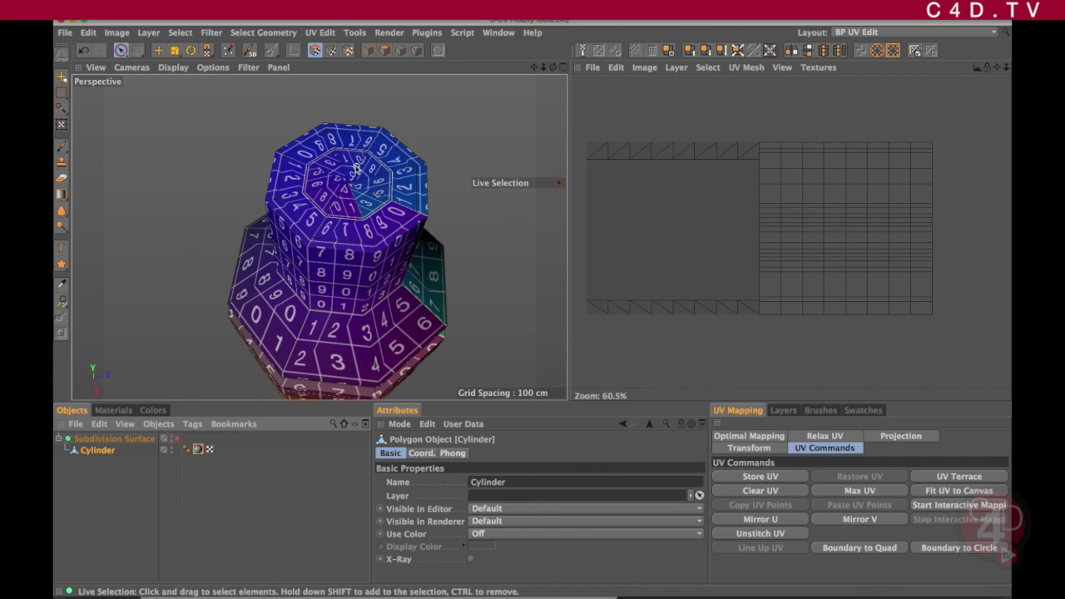
pyautogui.moveTo(126, 52); pyautogui.dragTo(142, 68)
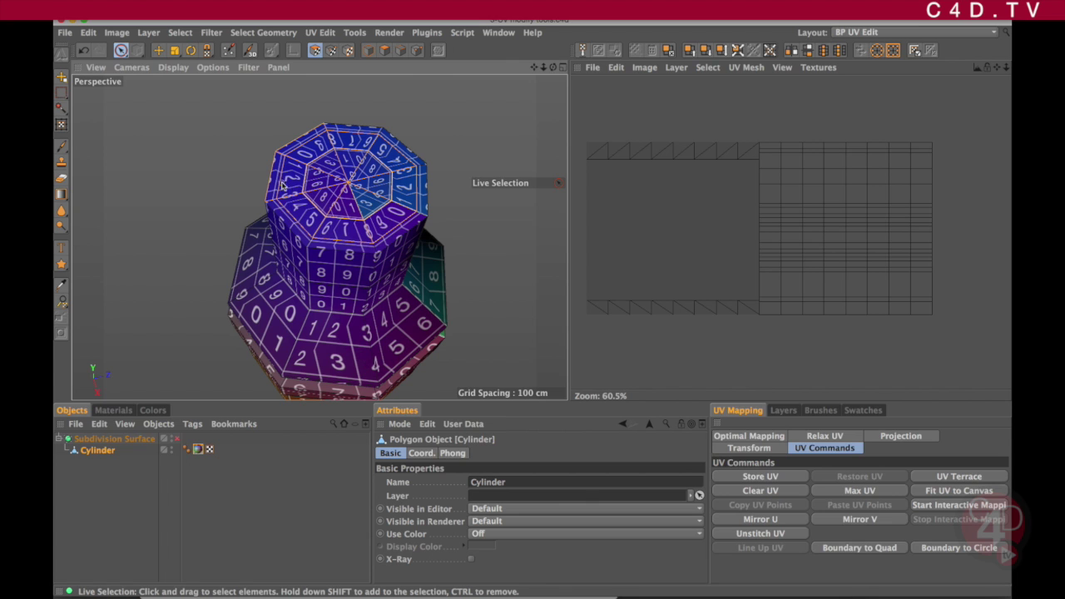
pyautogui.click(348, 193)
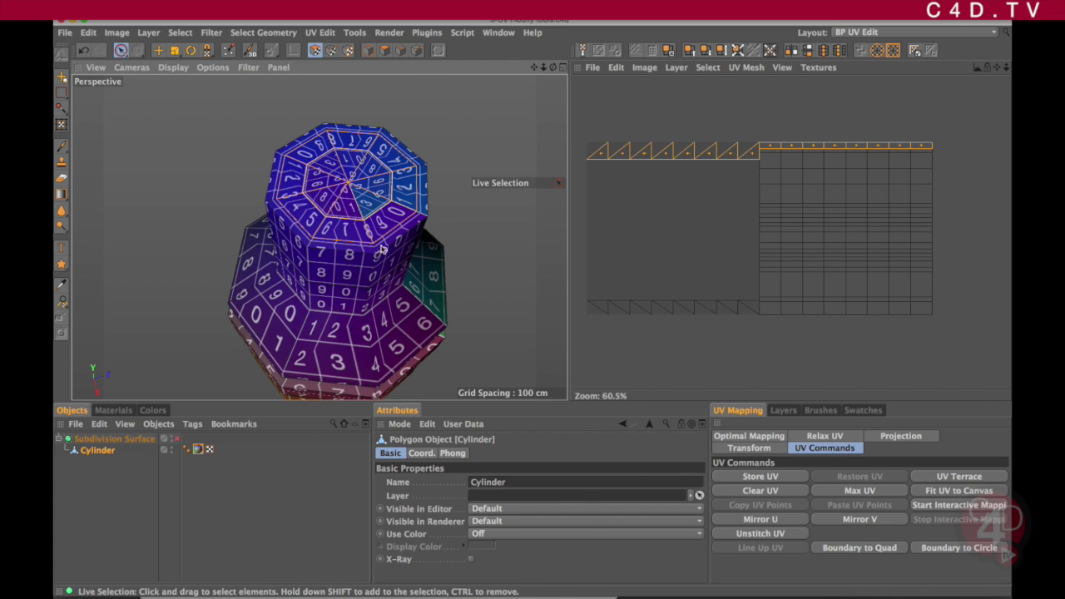
# - Apply a Frontal projection to the top cap from the Top view and move its UV island to the empty canvas area's upper corner
pyautogui.keyDown('alt'); pyautogui.moveTo(363, 267); pyautogui.dragTo(404, 206); pyautogui.keyUp('alt')
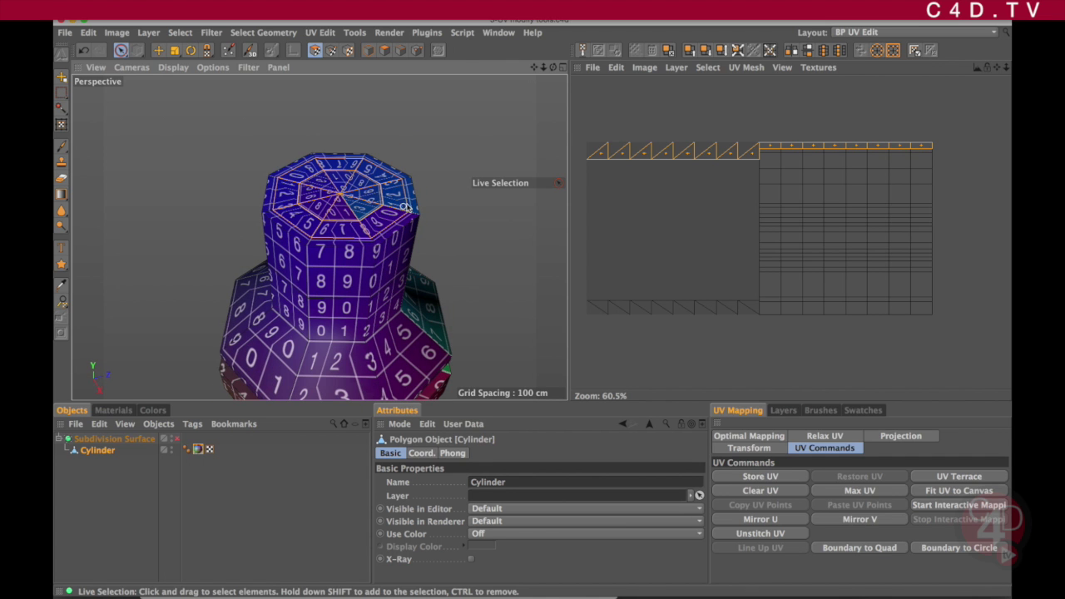
pyautogui.click(563, 67)
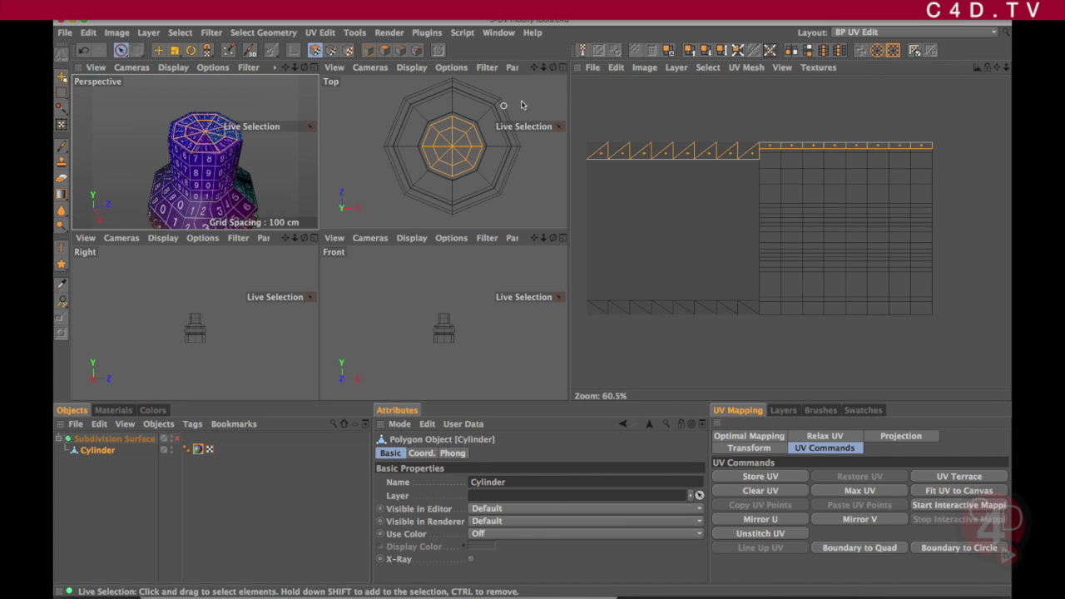
pyautogui.click(562, 67)
pyautogui.scroll(-2, 370, 221)
pyautogui.keyDown('alt'); pyautogui.moveTo(370, 219); pyautogui.dragTo(382, 206, button='middle'); pyautogui.keyUp('alt')
pyautogui.click(897, 436)
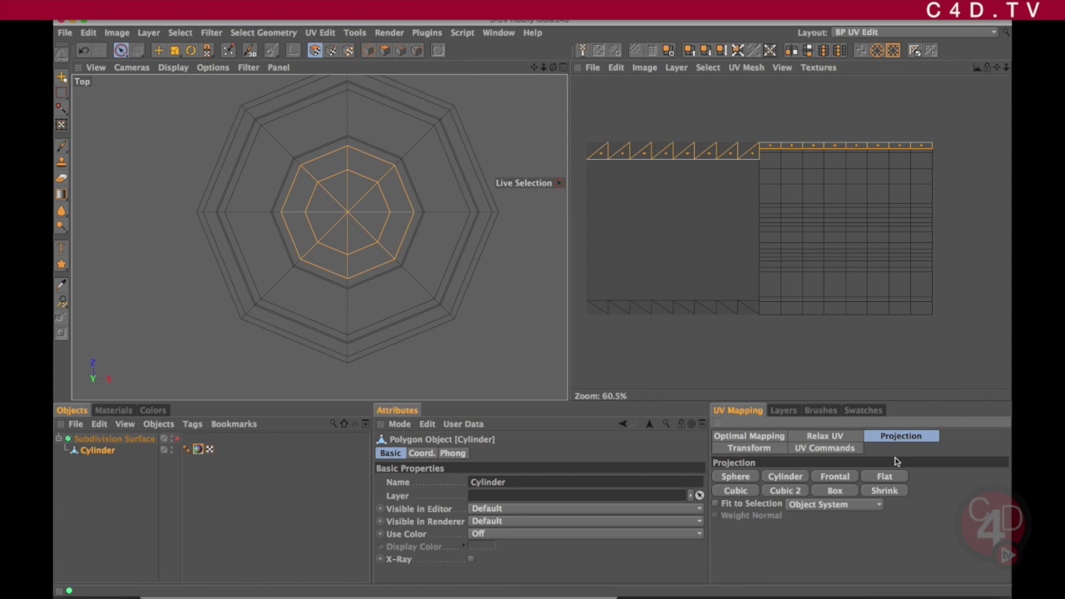
pyautogui.click(834, 477)
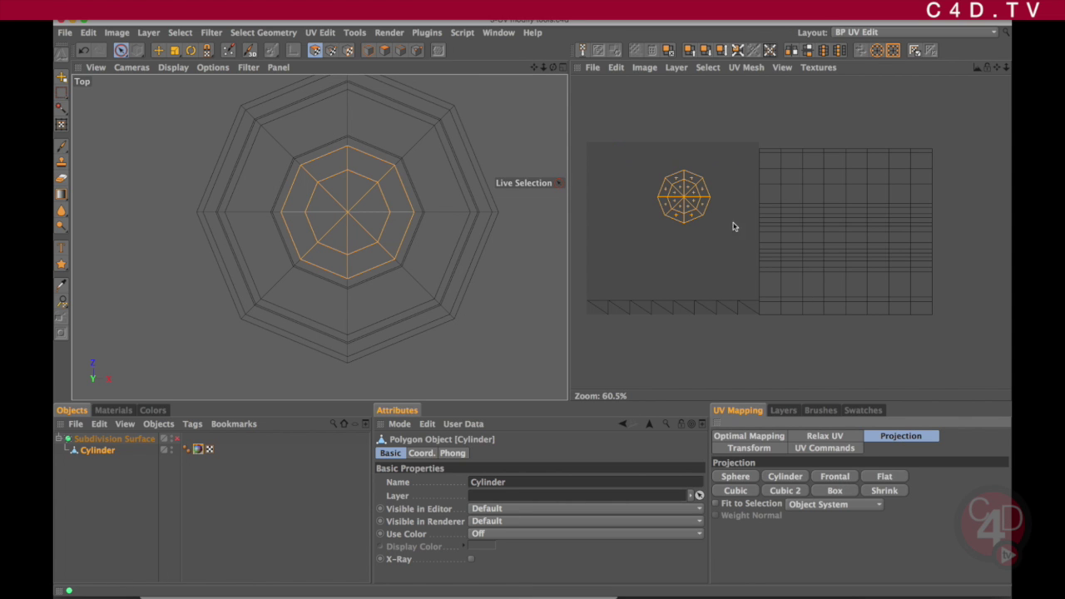
pyautogui.moveTo(682, 200); pyautogui.dragTo(628, 178)
# - Return to the Perspective view and enable the Subdivision Surface to inspect the projected numbers on the top cap
pyautogui.click(563, 68)
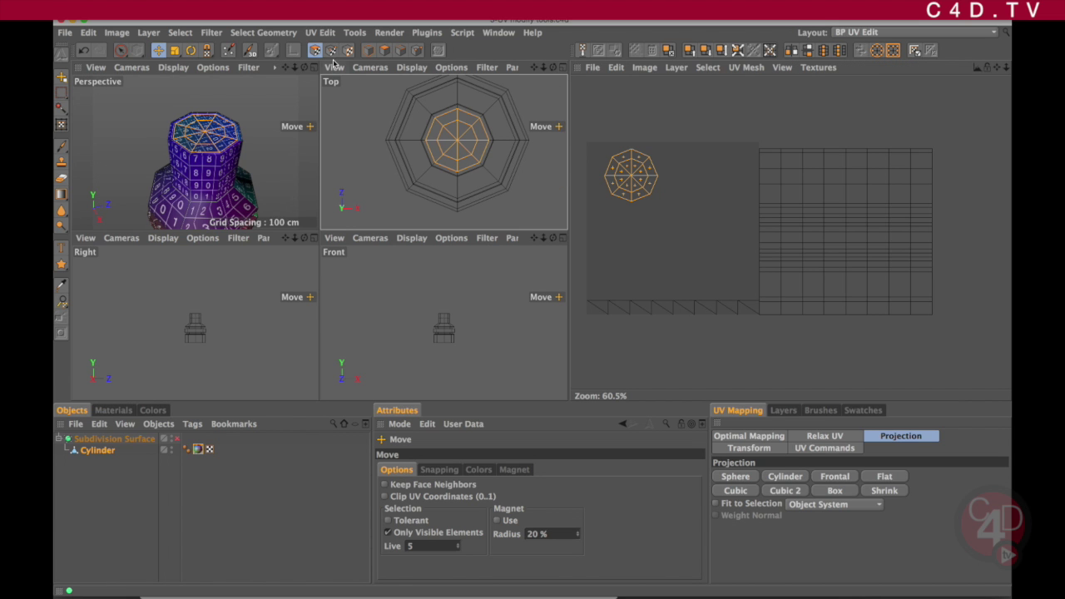
pyautogui.click(315, 69)
pyautogui.scroll(6, 366, 208)
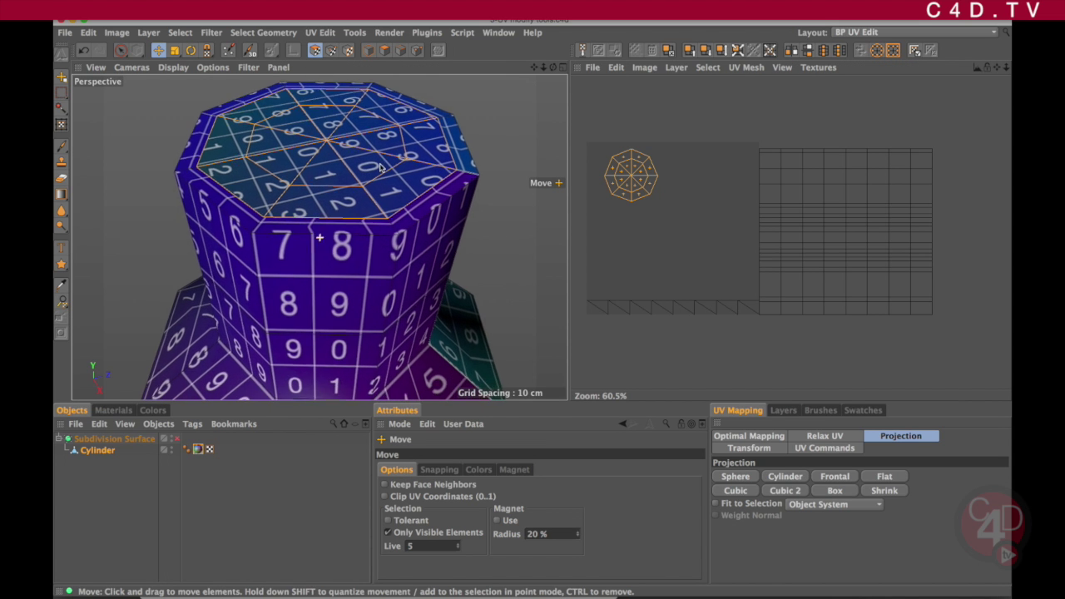
pyautogui.moveTo(422, 188)
pyautogui.keyDown('alt'); pyautogui.mouseDown()
pyautogui.moveTo(399, 238)
pyautogui.moveTo(412, 191)
pyautogui.mouseUp(); pyautogui.keyUp('alt')
pyautogui.press('q')
pyautogui.scroll(-8, 379, 236)
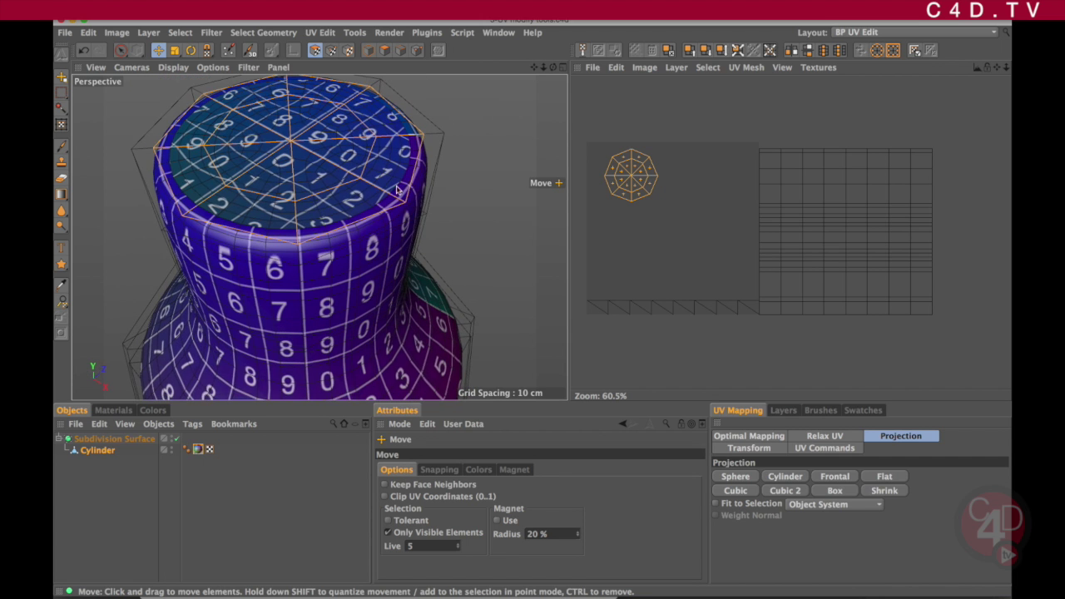
# - Disable the Subdivision Surface and select all UV polygons of the Cylinder's bottom cap with Live Selection
pyautogui.keyDown('alt'); pyautogui.moveTo(396, 241); pyautogui.dragTo(334, 155); pyautogui.keyUp('alt')
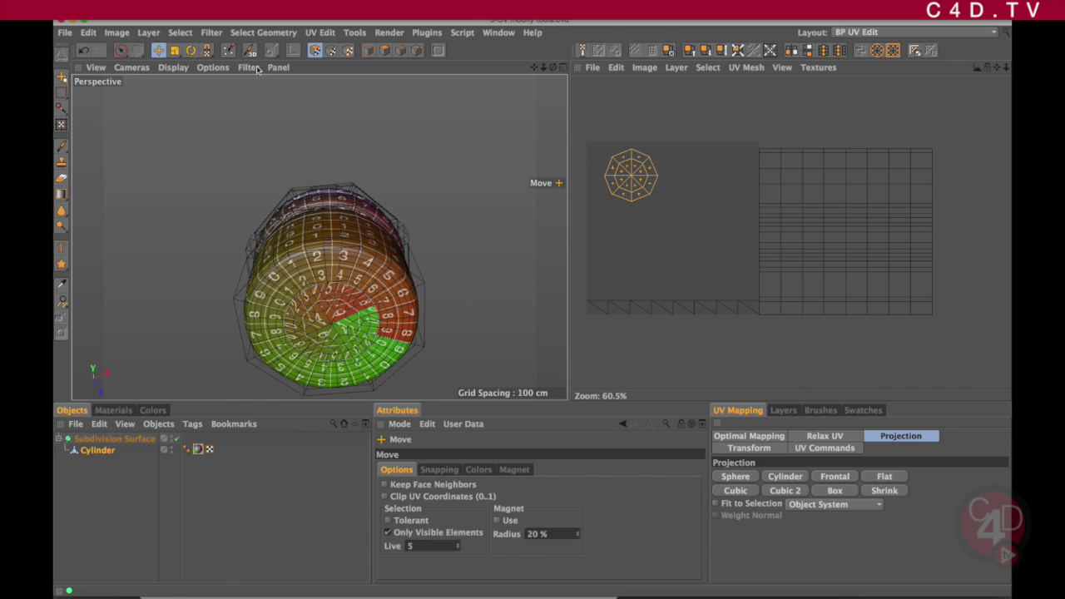
pyautogui.press('q')
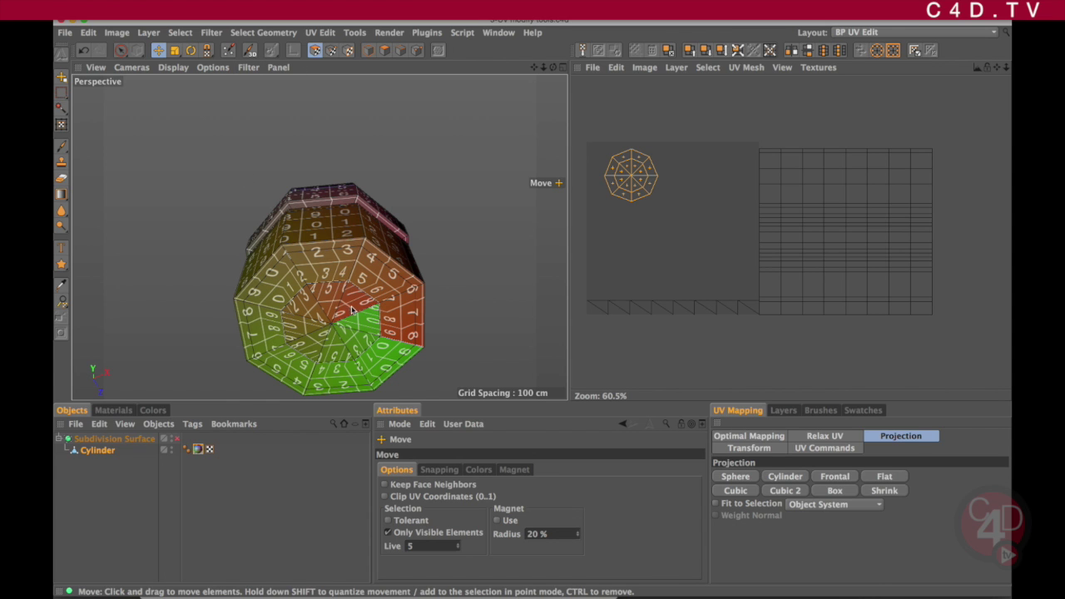
pyautogui.press('9')
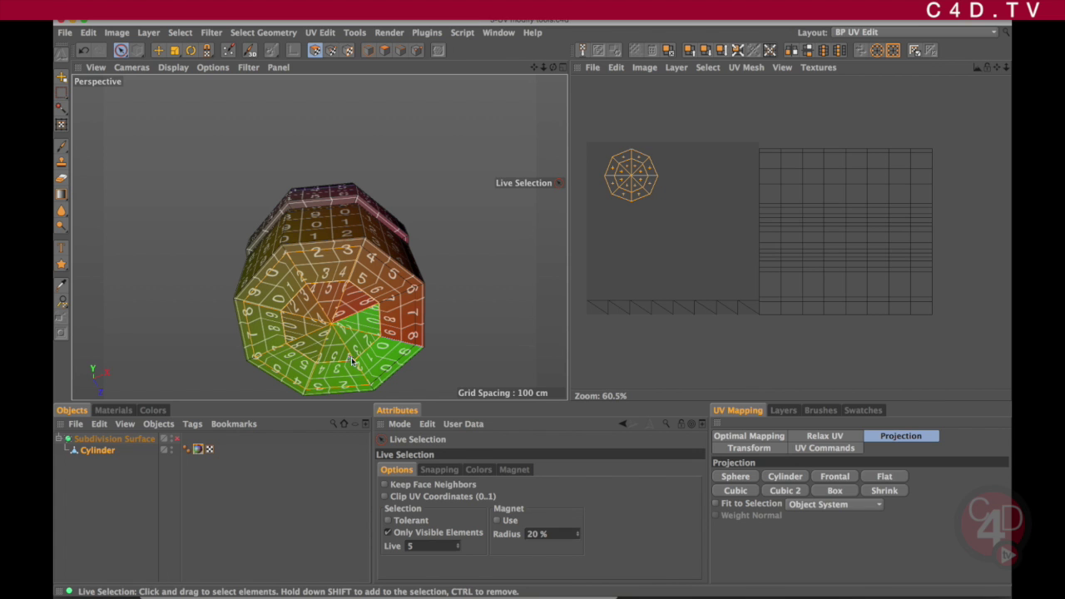
pyautogui.moveTo(336, 313); pyautogui.dragTo(379, 286)
# - Apply a Frontal projection to the bottom cap from the Top view and place its UV island just below the top cap's island
pyautogui.click(563, 68)
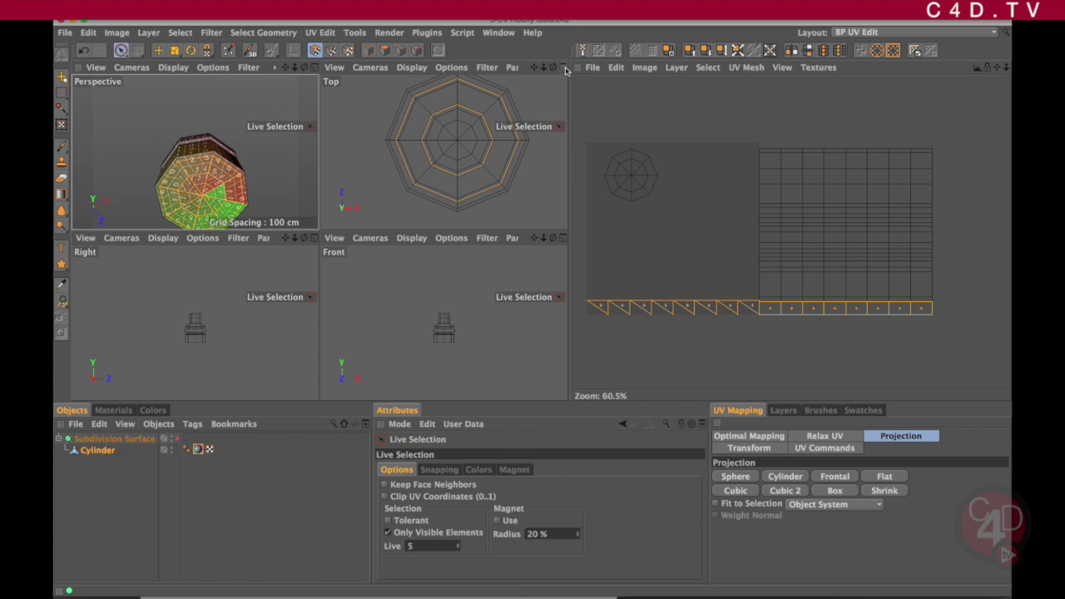
pyautogui.click(564, 68)
pyautogui.keyDown('alt'); pyautogui.moveTo(377, 208); pyautogui.dragTo(366, 233, button='middle'); pyautogui.keyUp('alt')
pyautogui.scroll(-3, 366, 233)
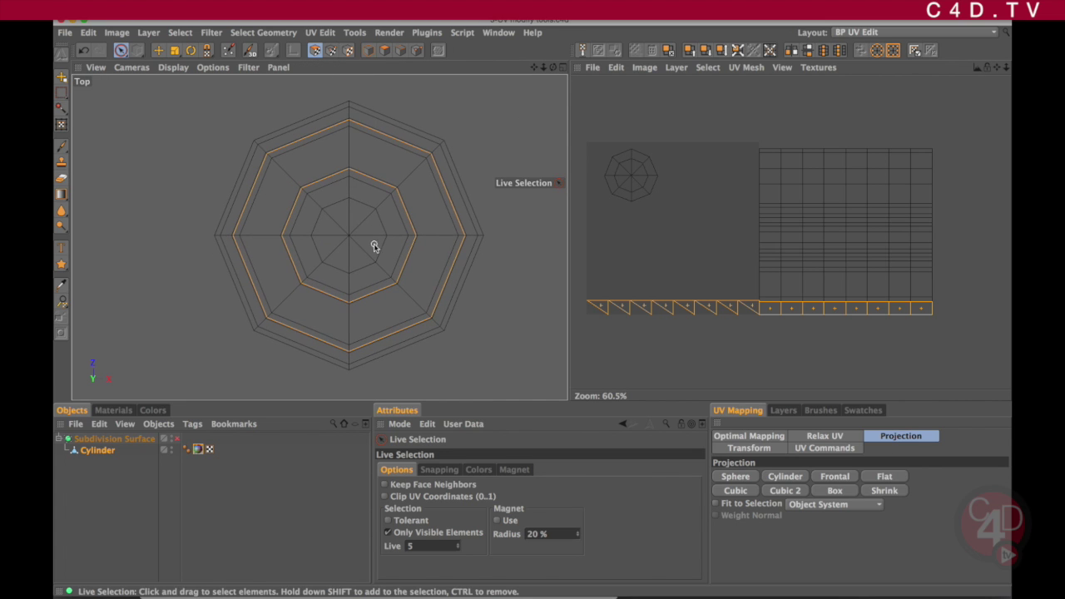
pyautogui.click(838, 477)
pyautogui.press('e')
pyautogui.moveTo(690, 240); pyautogui.dragTo(662, 286)
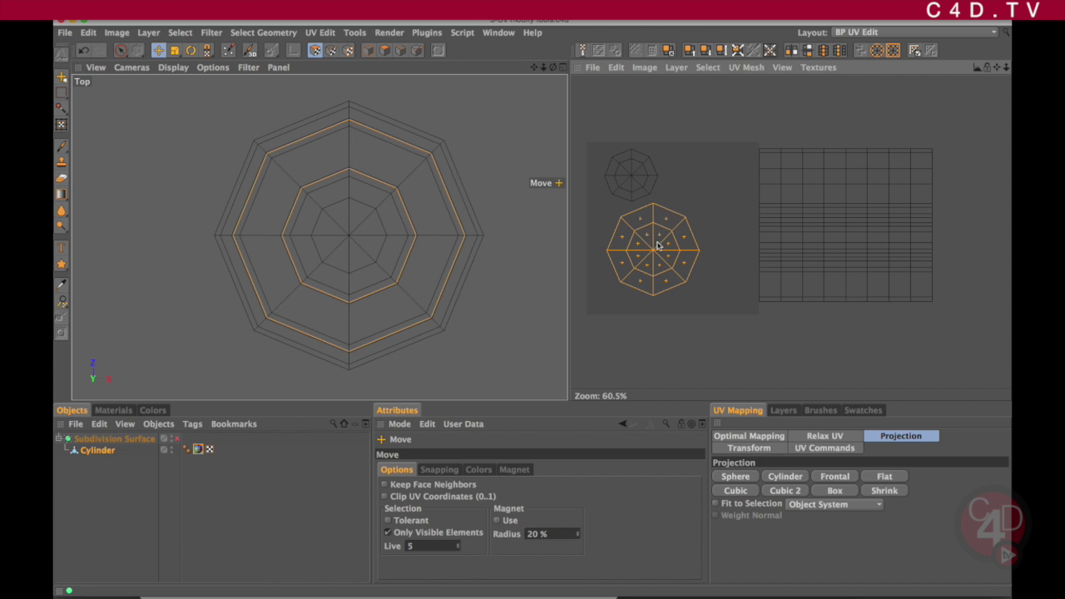
# - Return to the Perspective view facing the bottom cap and mirror its UV island in U to correct the reversed numbers
pyautogui.click(562, 67)
pyautogui.click(316, 67)
pyautogui.keyDown('alt'); pyautogui.moveTo(361, 292); pyautogui.dragTo(375, 224, button='middle'); pyautogui.keyUp('alt')
pyautogui.keyDown('alt'); pyautogui.moveTo(375, 225); pyautogui.dragTo(311, 243, button='right'); pyautogui.keyUp('alt')
pyautogui.keyDown('alt'); pyautogui.moveTo(378, 223); pyautogui.dragTo(403, 248); pyautogui.keyUp('alt')
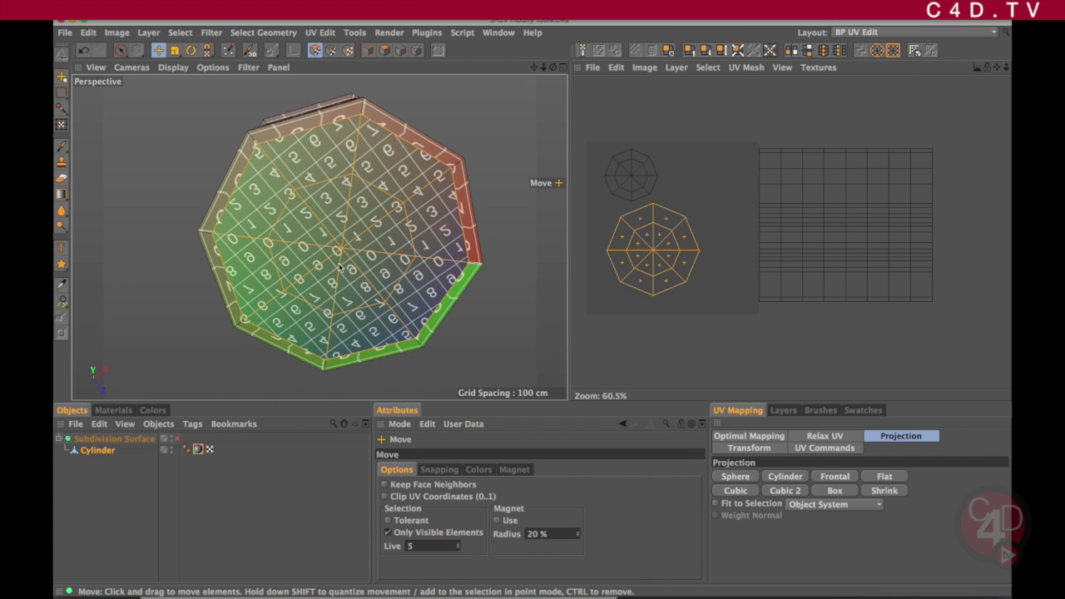
pyautogui.click(824, 449)
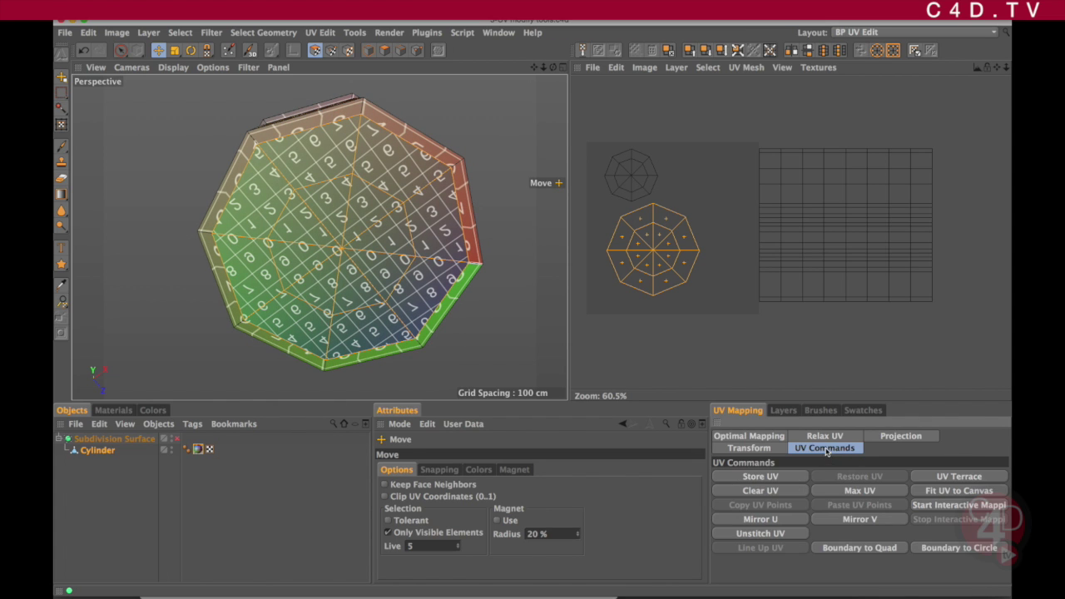
pyautogui.click(774, 520)
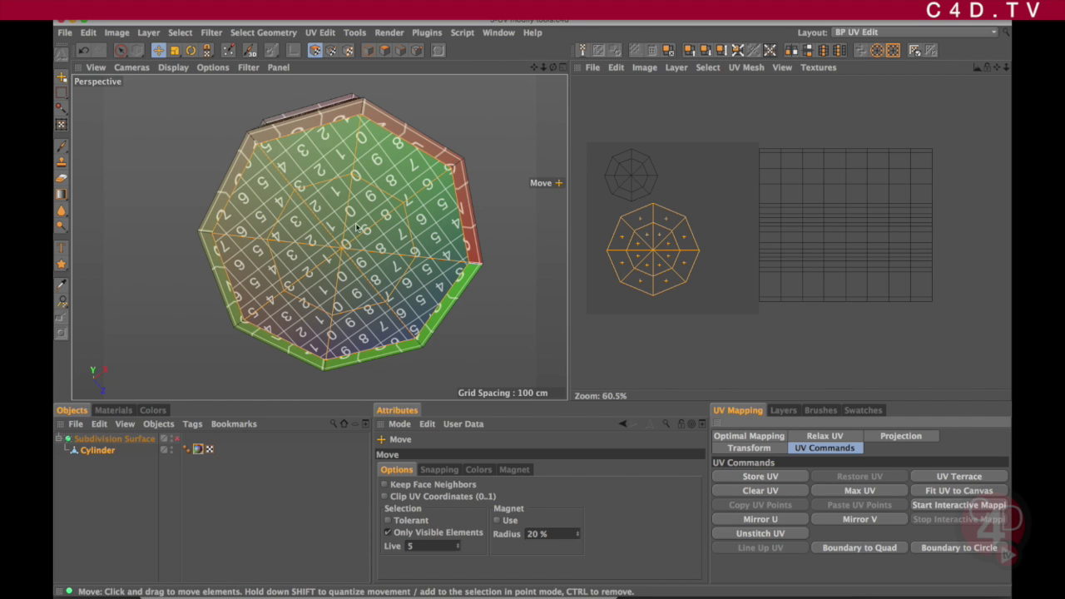
# - Scale the bottom cap's UV island down to about the top cap island's size and place it beside that island
pyautogui.moveTo(176, 52); pyautogui.dragTo(271, 220)
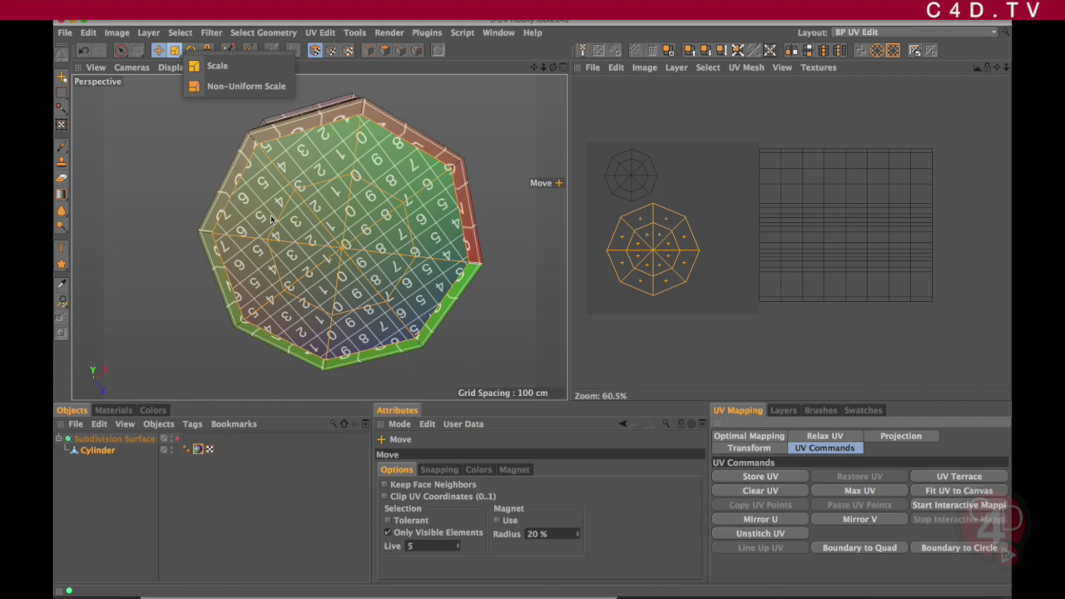
pyautogui.click(215, 65)
pyautogui.keyDown('alt'); pyautogui.moveTo(416, 196); pyautogui.dragTo(405, 147); pyautogui.keyUp('alt')
pyautogui.moveTo(659, 247); pyautogui.dragTo(647, 268)
pyautogui.keyDown('alt'); pyautogui.moveTo(466, 233); pyautogui.dragTo(466, 124); pyautogui.keyUp('alt')
pyautogui.keyDown('alt'); pyautogui.moveTo(502, 241); pyautogui.dragTo(385, 184); pyautogui.keyUp('alt')
pyautogui.click(158, 50)
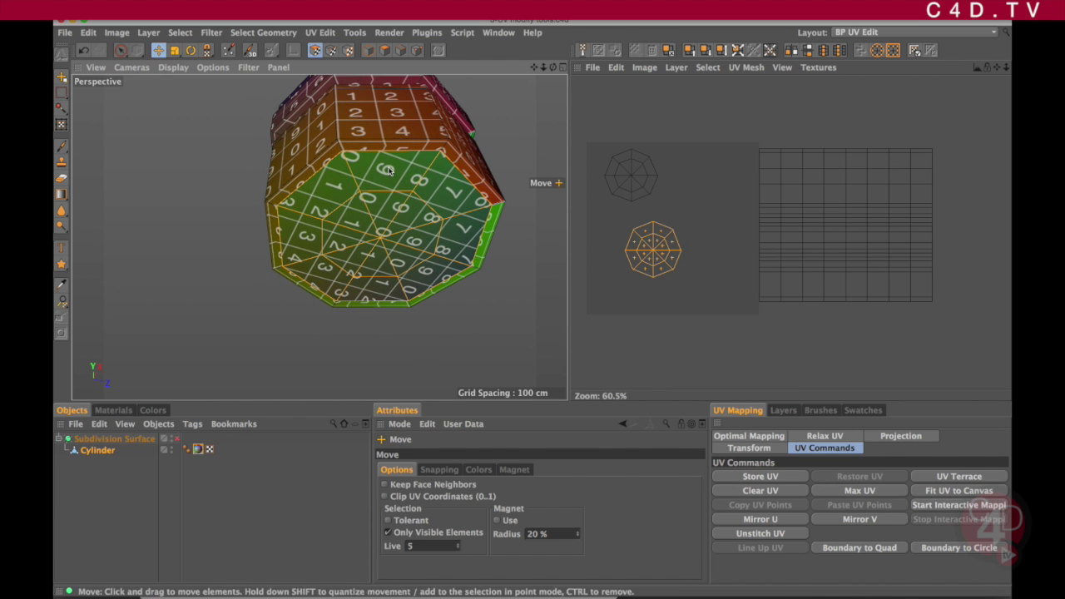
pyautogui.moveTo(655, 249); pyautogui.dragTo(698, 175)
# - Enable the Subdivision Surface and examine the texture stretching around the shoulder of the bottle's lower body
pyautogui.keyDown('alt'); pyautogui.moveTo(475, 219); pyautogui.dragTo(318, 237, button='right'); pyautogui.keyUp('alt')
pyautogui.keyDown('alt'); pyautogui.moveTo(408, 195); pyautogui.dragTo(407, 285); pyautogui.keyUp('alt')
pyautogui.keyDown('alt'); pyautogui.moveTo(323, 202); pyautogui.dragTo(319, 238, button='middle'); pyautogui.keyUp('alt')
pyautogui.keyDown('alt'); pyautogui.moveTo(318, 238); pyautogui.dragTo(403, 267, button='right'); pyautogui.keyUp('alt')
pyautogui.press('q')
pyautogui.keyDown('alt'); pyautogui.moveTo(403, 267); pyautogui.dragTo(406, 233); pyautogui.keyUp('alt')
pyautogui.keyDown('alt'); pyautogui.moveTo(407, 233); pyautogui.dragTo(429, 176, button='right'); pyautogui.keyUp('alt')
pyautogui.keyDown('alt'); pyautogui.moveTo(428, 176); pyautogui.dragTo(456, 360); pyautogui.keyUp('alt')
pyautogui.keyDown('alt'); pyautogui.moveTo(428, 355); pyautogui.dragTo(440, 239, button='middle'); pyautogui.keyUp('alt')
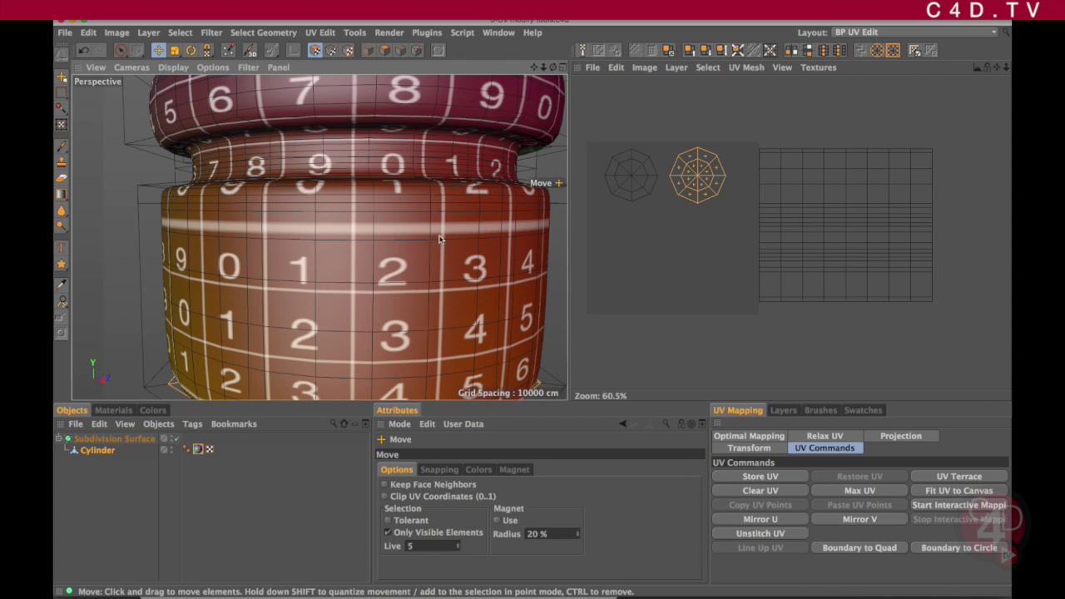
# - Loop-select the large lower-body polygon ring and the thin ring above it in Polygon mode to locate them in the UV mesh
pyautogui.click(121, 50)
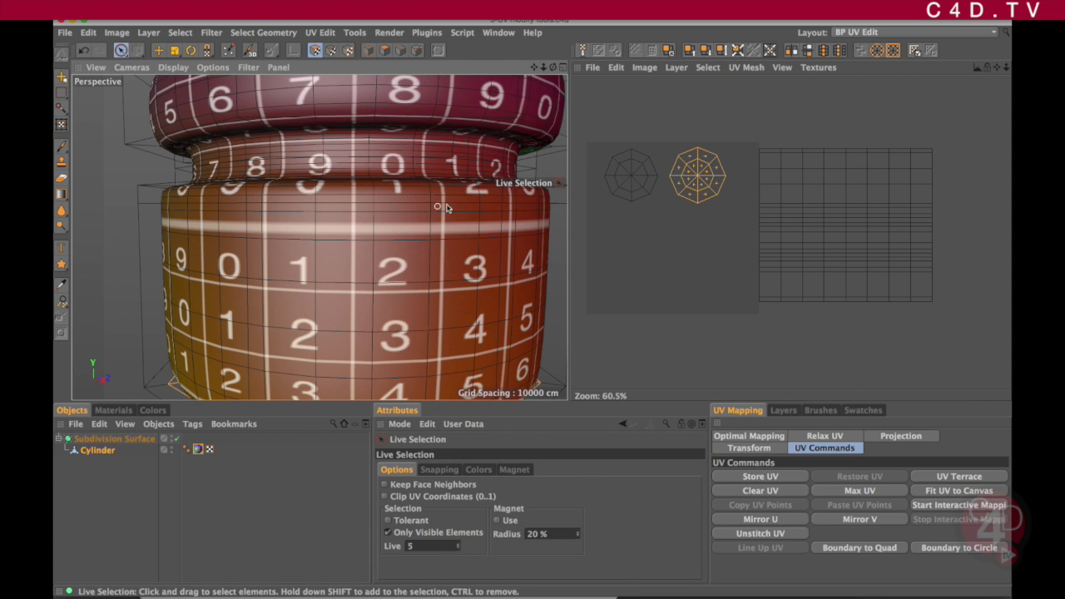
pyautogui.click(384, 50)
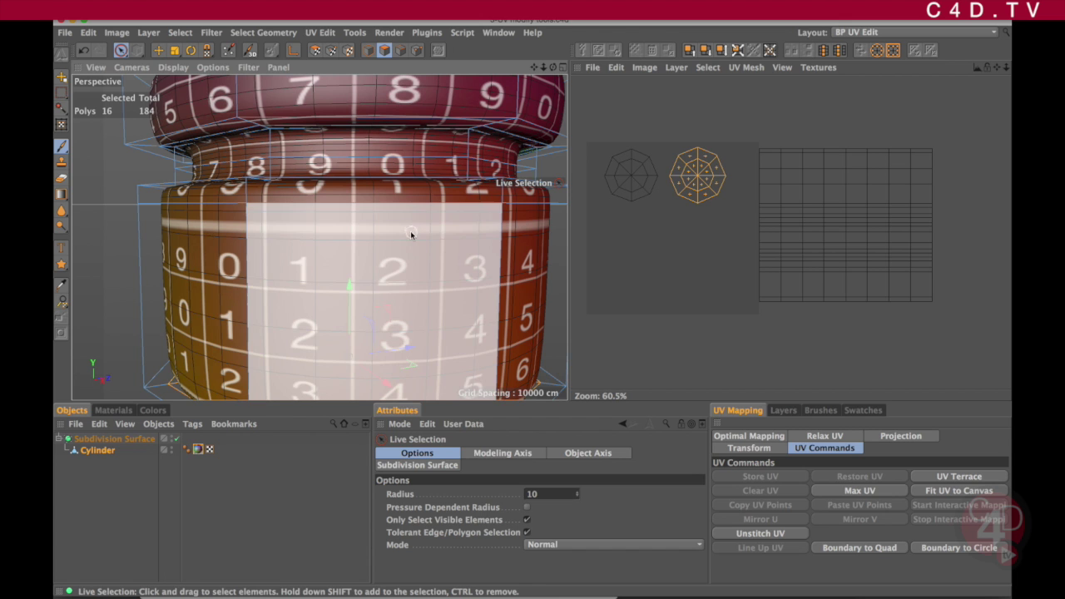
pyautogui.click(411, 234)
pyautogui.keyDown('alt'); pyautogui.moveTo(427, 247); pyautogui.dragTo(397, 196); pyautogui.keyUp('alt')
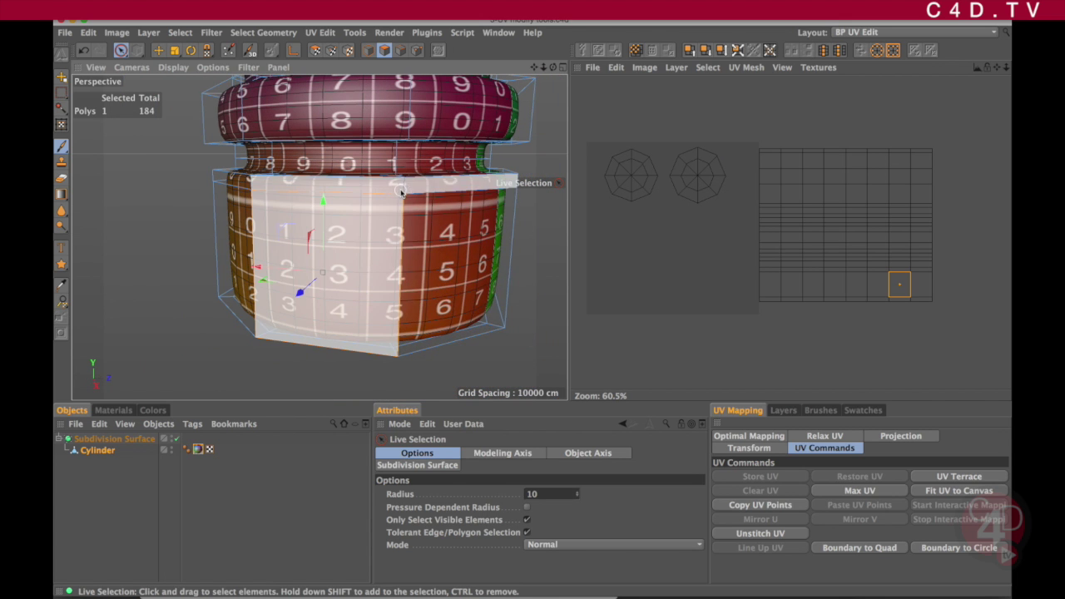
pyautogui.press('m')
pyautogui.press('l')
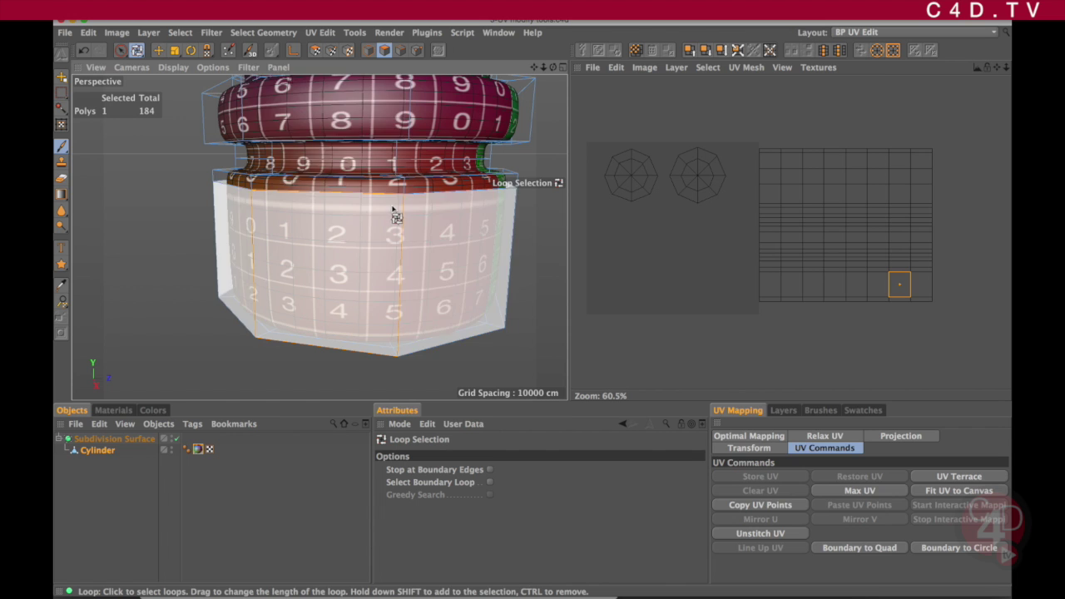
pyautogui.click(404, 208)
pyautogui.keyDown('shift'); pyautogui.click(408, 216); pyautogui.keyUp('shift')
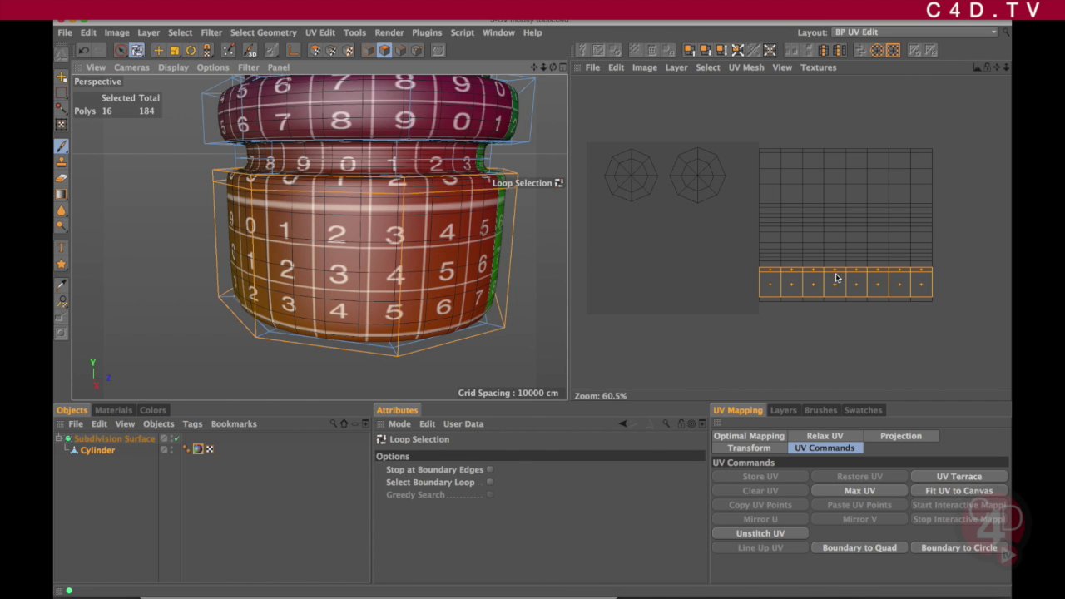
# - Switch to UV Point editing and rectangle-select the row of UV points between the large and thin lower-body rings
pyautogui.scroll(5, 837, 278)
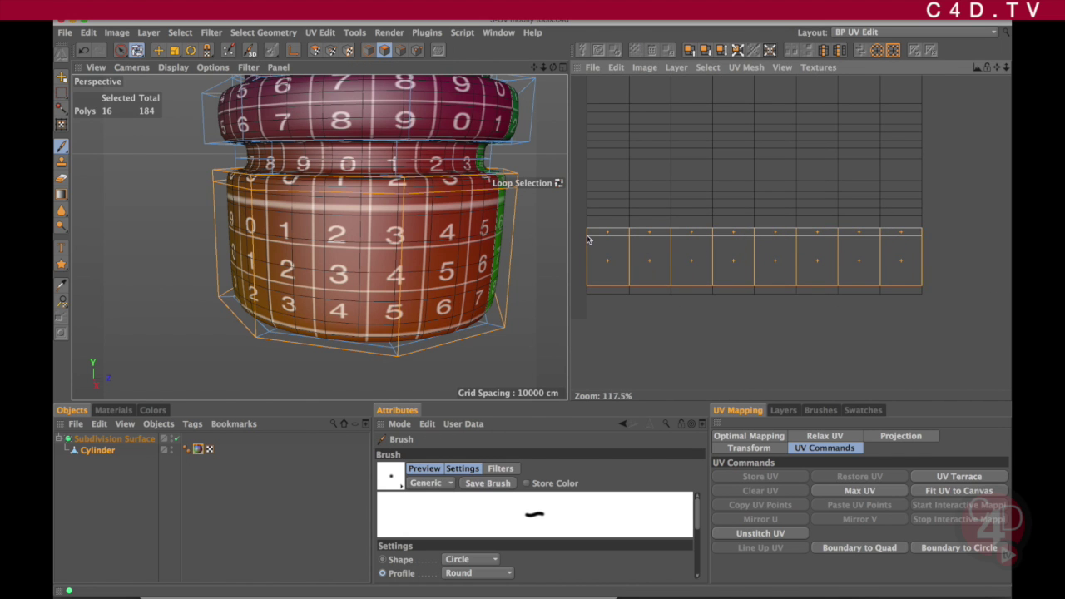
pyautogui.click(331, 51)
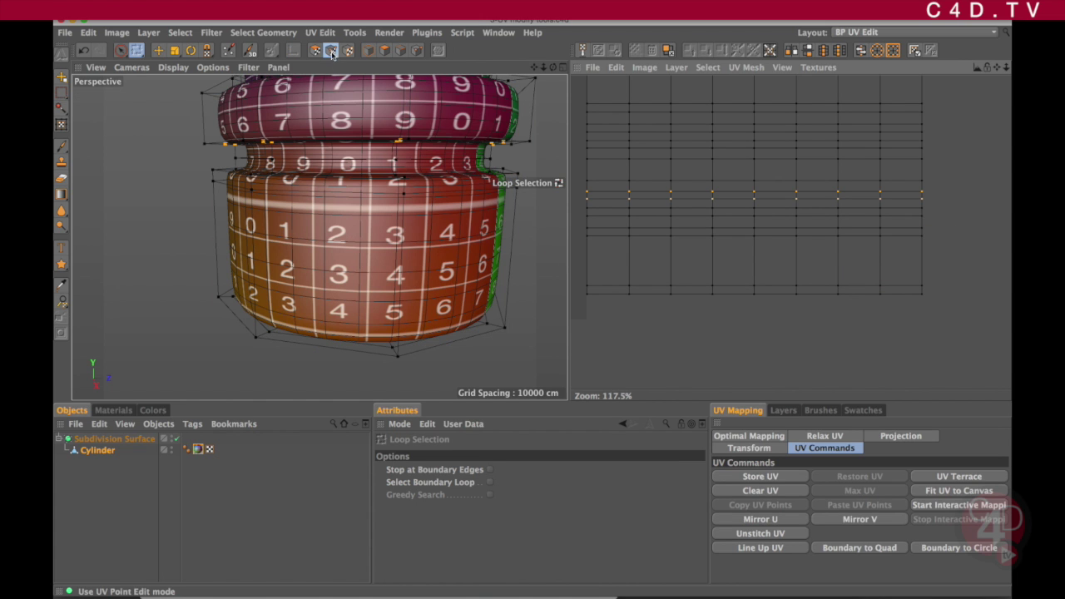
pyautogui.moveTo(121, 50); pyautogui.dragTo(158, 65)
pyautogui.moveTo(606, 239); pyautogui.dragTo(970, 247)
# - Try to shift the selected row of UV points slightly downward
pyautogui.press('e')
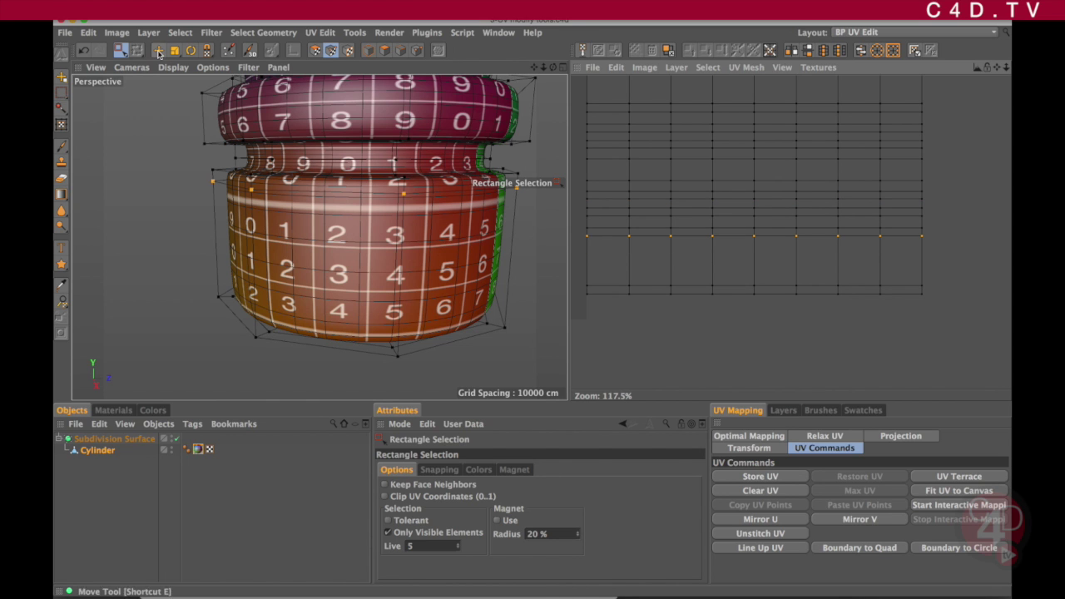
pyautogui.moveTo(587, 237); pyautogui.dragTo(587, 241)
pyautogui.press('super+z')
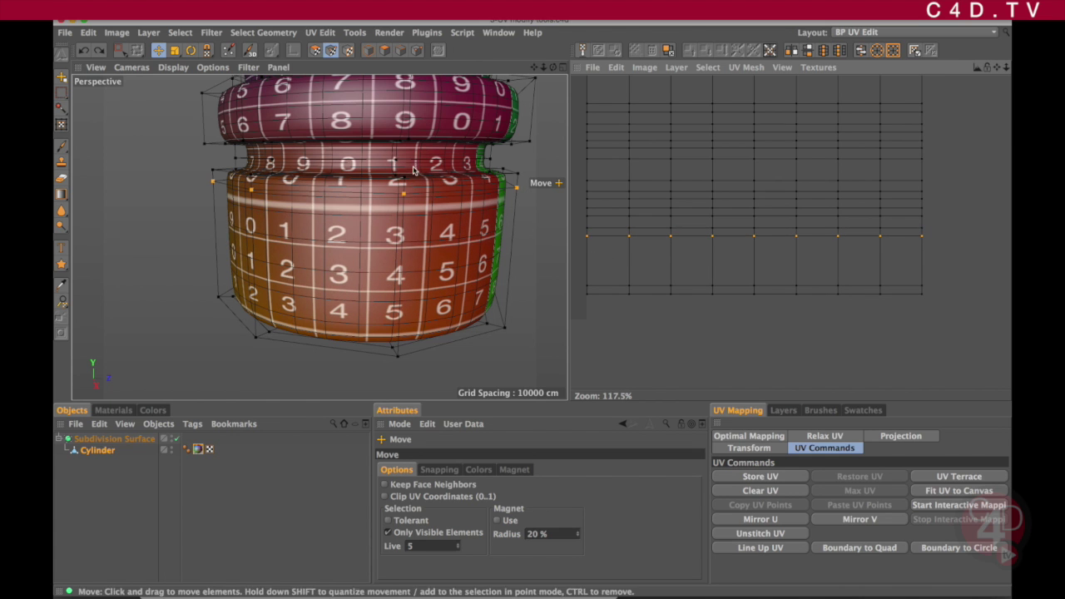
# - Select the UV point row along the thin ring's upper edge and move it up close to the next row to reduce the stretching
pyautogui.click(120, 50)
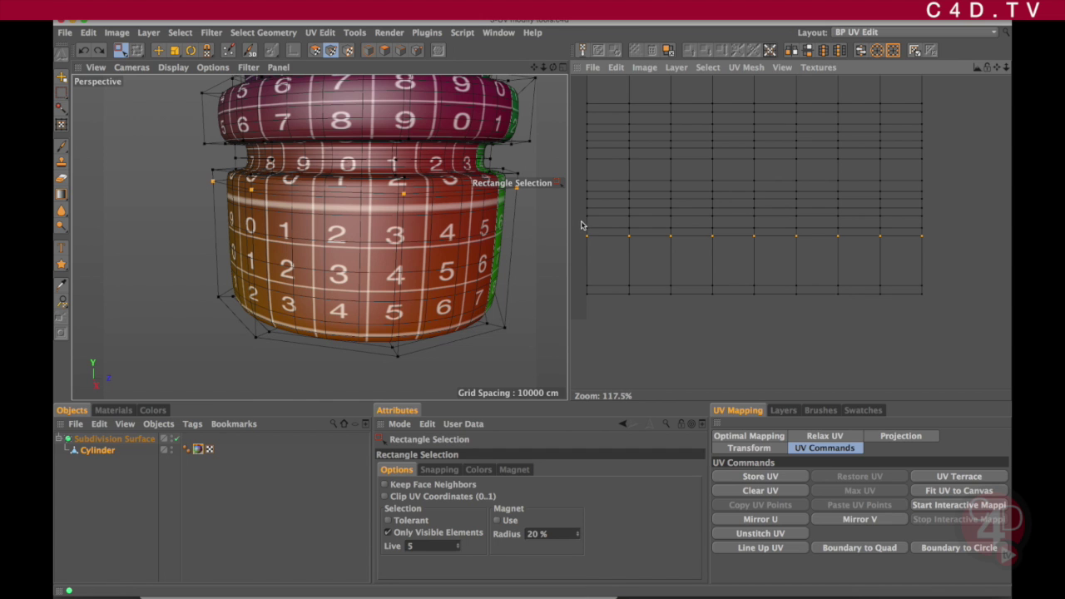
pyautogui.moveTo(581, 225); pyautogui.dragTo(915, 243)
pyautogui.keyDown('alt'); pyautogui.moveTo(634, 244); pyautogui.dragTo(670, 285, button='middle'); pyautogui.keyUp('alt')
pyautogui.keyDown('alt'); pyautogui.moveTo(669, 285); pyautogui.dragTo(690, 262, button='right'); pyautogui.keyUp('alt')
pyautogui.keyDown('alt'); pyautogui.moveTo(666, 271); pyautogui.dragTo(751, 247, button='middle'); pyautogui.keyUp('alt')
pyautogui.keyDown('alt'); pyautogui.moveTo(703, 258); pyautogui.dragTo(731, 259, button='right'); pyautogui.keyUp('alt')
pyautogui.press('e')
pyautogui.moveTo(688, 228); pyautogui.dragTo(687, 216)
pyautogui.keyDown('alt'); pyautogui.moveTo(463, 221); pyautogui.dragTo(420, 201); pyautogui.keyUp('alt')
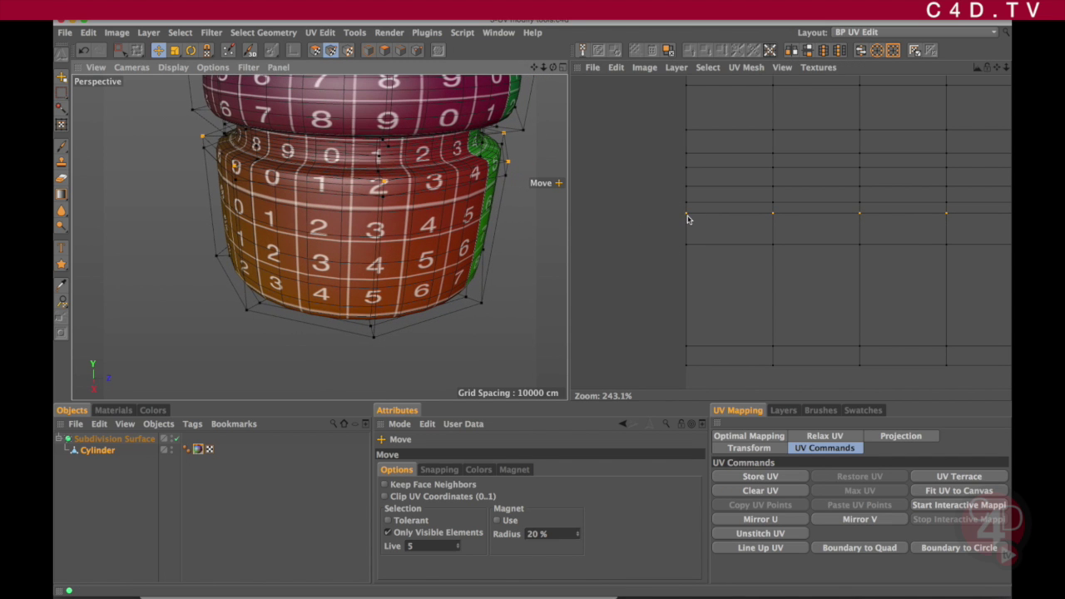
pyautogui.moveTo(690, 219); pyautogui.dragTo(687, 214)
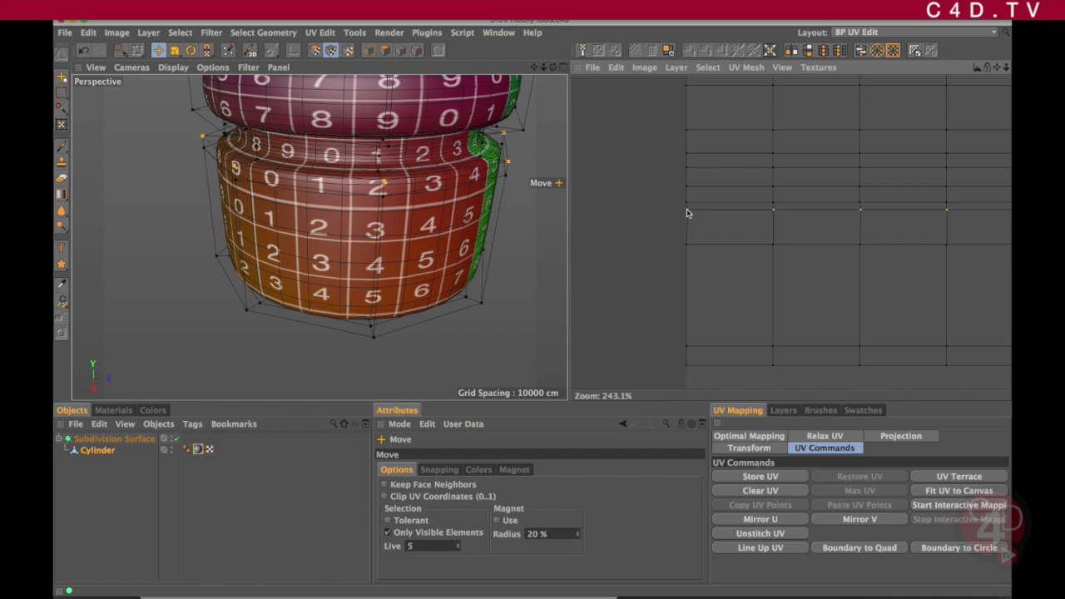
pyautogui.moveTo(687, 213); pyautogui.dragTo(686, 212)
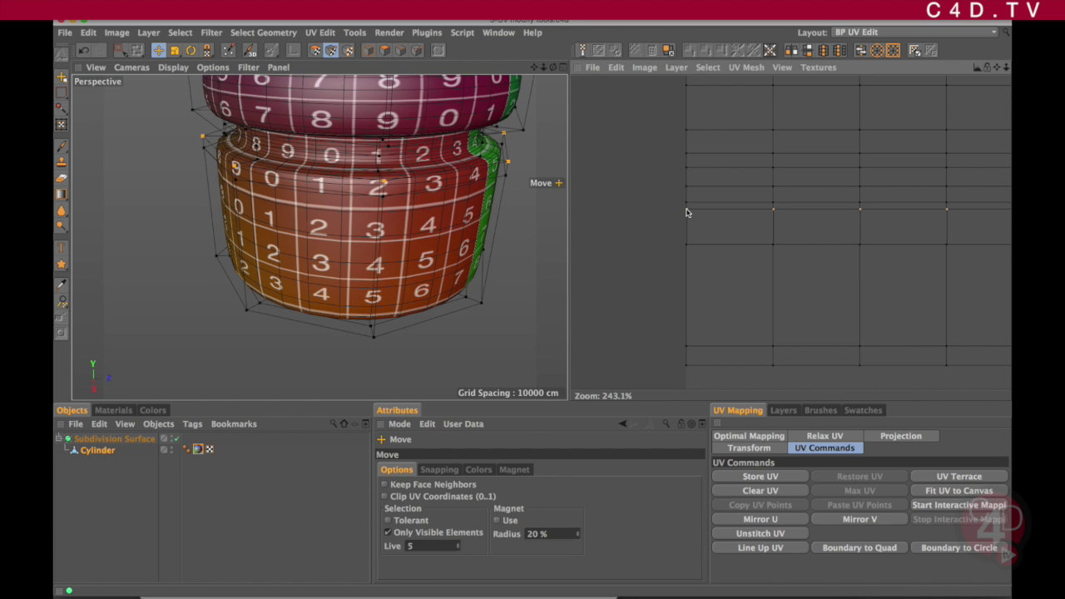
# - Examine the number texture on the bottle's body, neck, top cap and bottom cap for remaining distortion
pyautogui.keyDown('alt'); pyautogui.moveTo(403, 235); pyautogui.dragTo(418, 225, button='right'); pyautogui.keyUp('alt')
pyautogui.keyDown('alt'); pyautogui.moveTo(419, 215); pyautogui.dragTo(406, 243, button='middle'); pyautogui.keyUp('alt')
pyautogui.keyDown('alt'); pyautogui.moveTo(405, 238); pyautogui.dragTo(397, 267); pyautogui.keyUp('alt')
pyautogui.keyDown('alt'); pyautogui.moveTo(452, 269); pyautogui.dragTo(387, 276, button='right'); pyautogui.keyUp('alt')
pyautogui.keyDown('alt'); pyautogui.moveTo(388, 277); pyautogui.dragTo(447, 230); pyautogui.keyUp('alt')
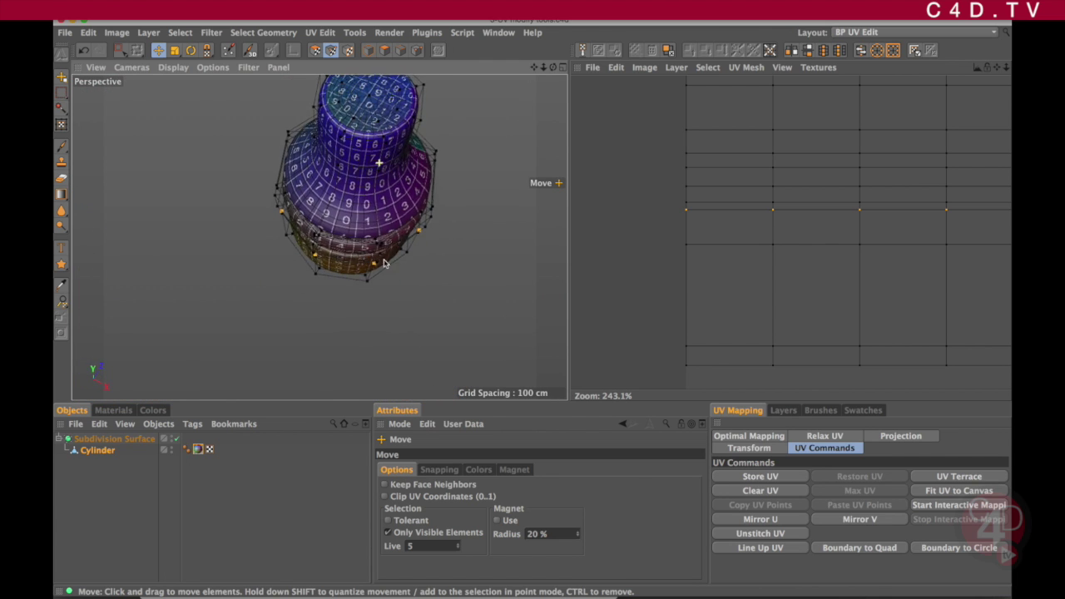
pyautogui.keyDown('alt'); pyautogui.moveTo(362, 194); pyautogui.dragTo(391, 178, button='right'); pyautogui.keyUp('alt')
pyautogui.keyDown('alt'); pyautogui.moveTo(392, 178); pyautogui.dragTo(421, 247); pyautogui.keyUp('alt')
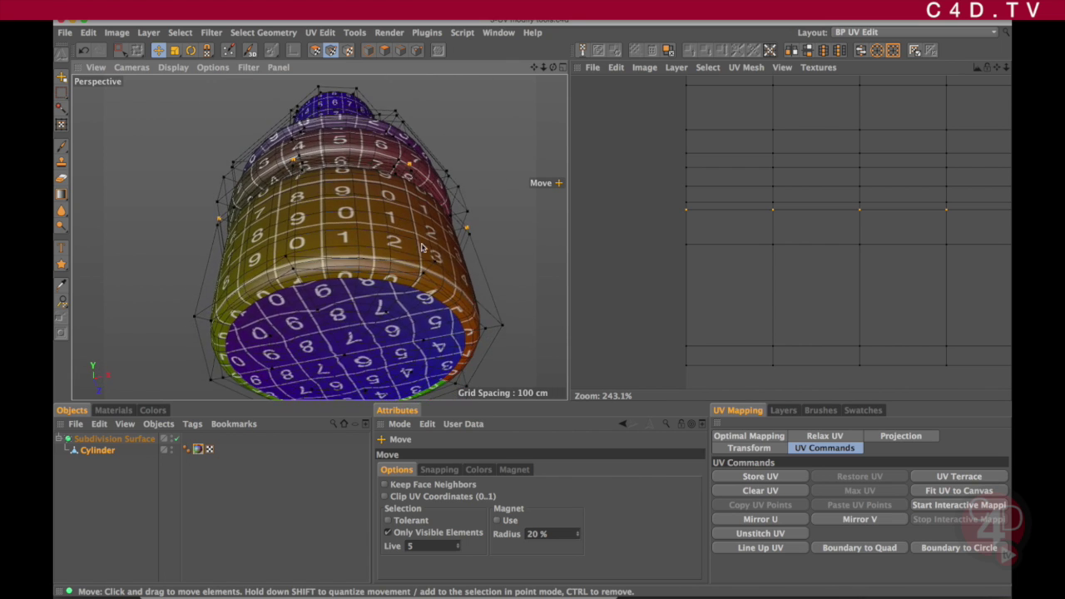
pyautogui.scroll(-3, 403, 257)
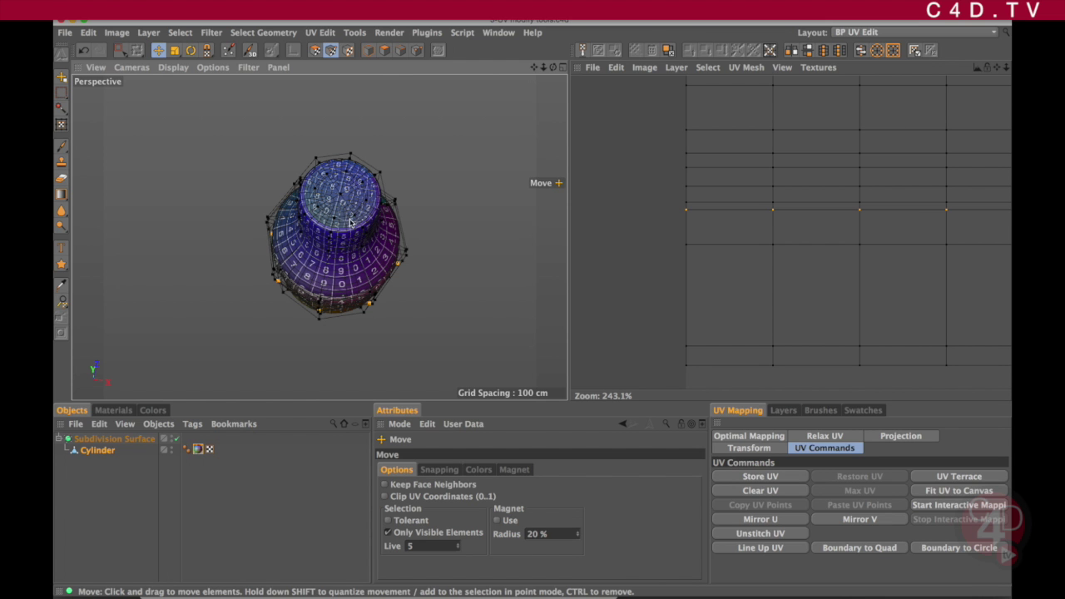
pyautogui.scroll(5, 350, 223)
pyautogui.scroll(-2, 344, 225)
pyautogui.keyDown('alt'); pyautogui.moveTo(338, 254); pyautogui.dragTo(338, 227, button='middle'); pyautogui.keyUp('alt')
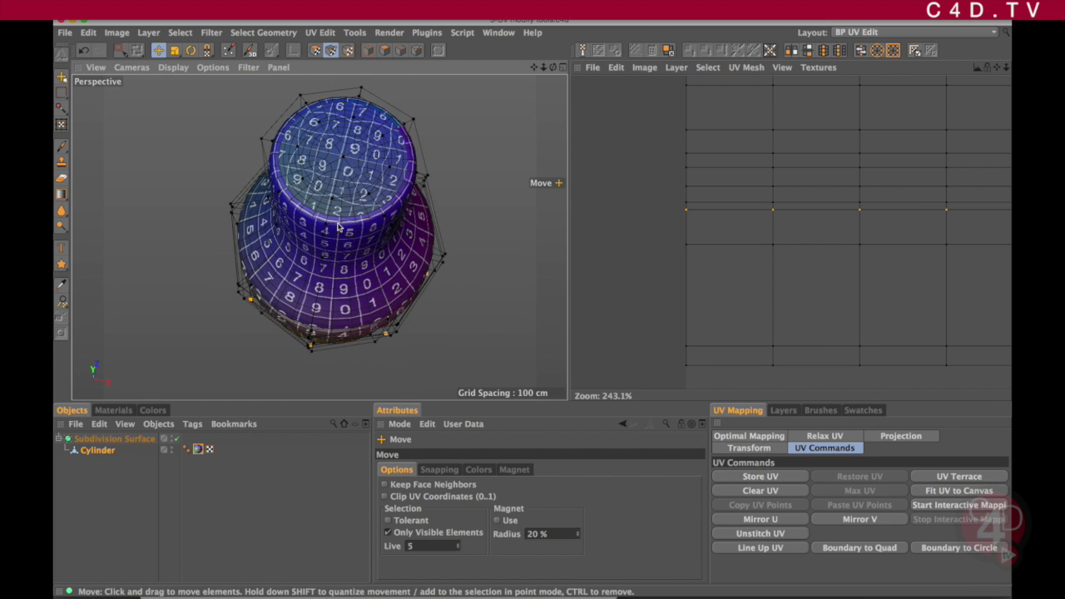
pyautogui.scroll(4, 341, 226)
pyautogui.keyDown('alt'); pyautogui.moveTo(368, 219); pyautogui.dragTo(385, 158); pyautogui.keyUp('alt')
pyautogui.scroll(-3, 385, 167)
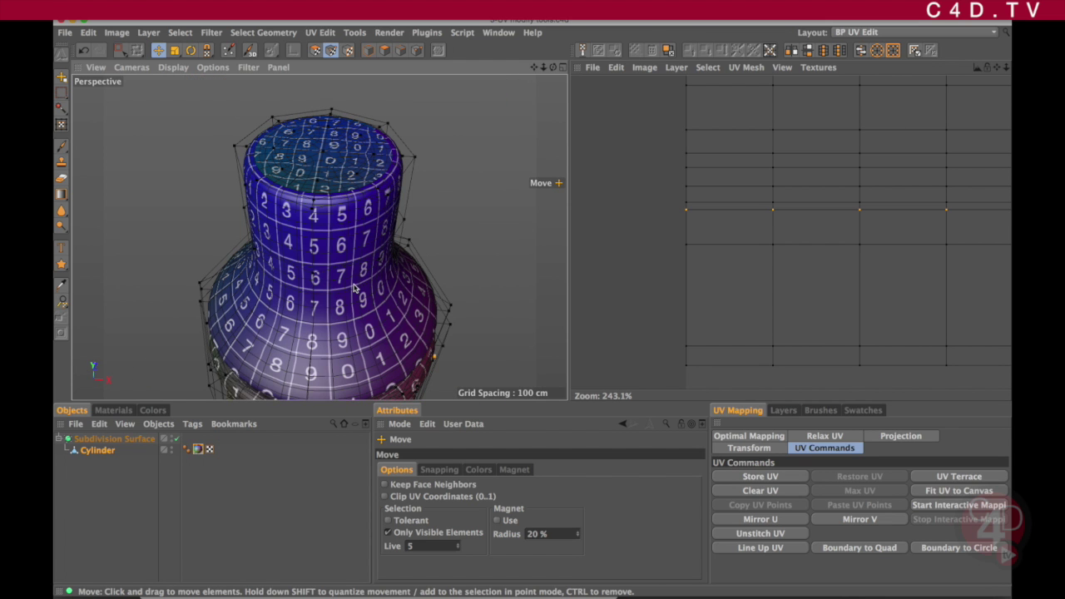